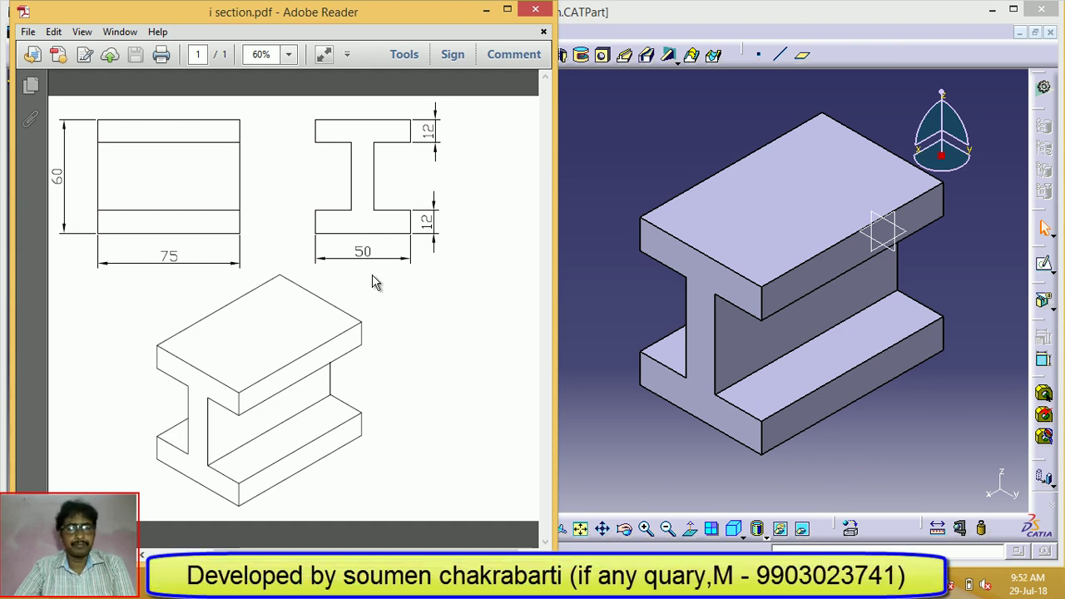
Launch CATIA V5 from the desktop and dismiss the floating Move tool palette.
key("super+d")
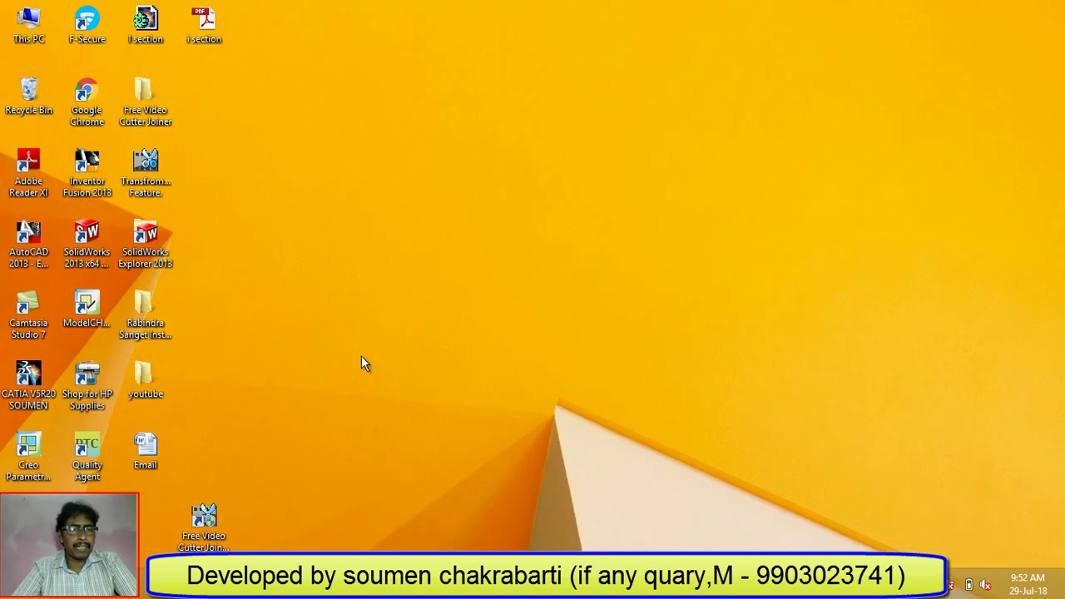
double_click(35, 379)
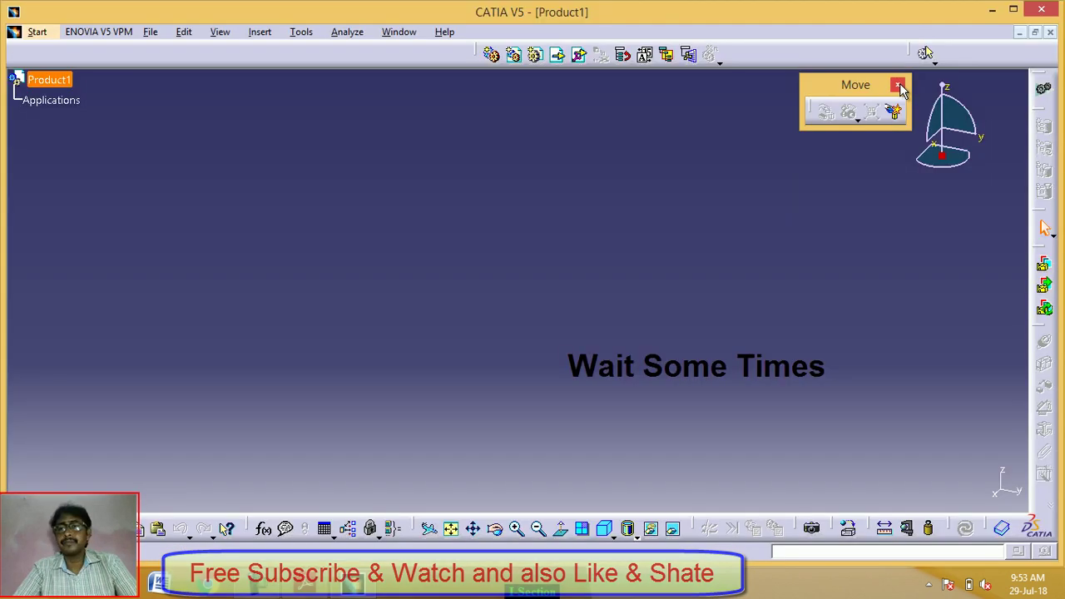
left_click(898, 85)
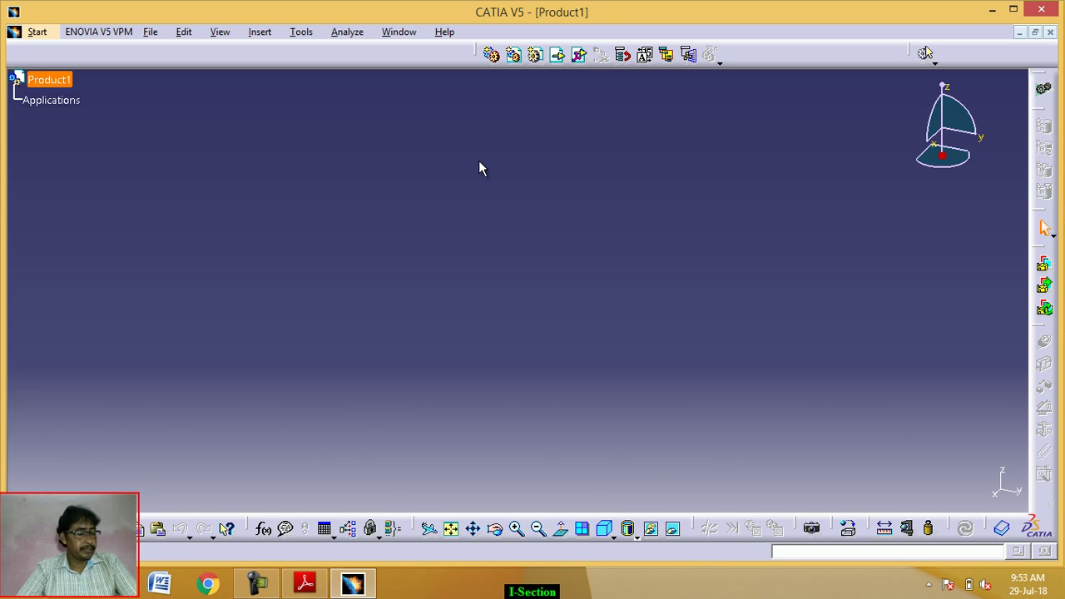
Switch to the Part Design workbench, adding a new part to Product1.
left_click(38, 33)
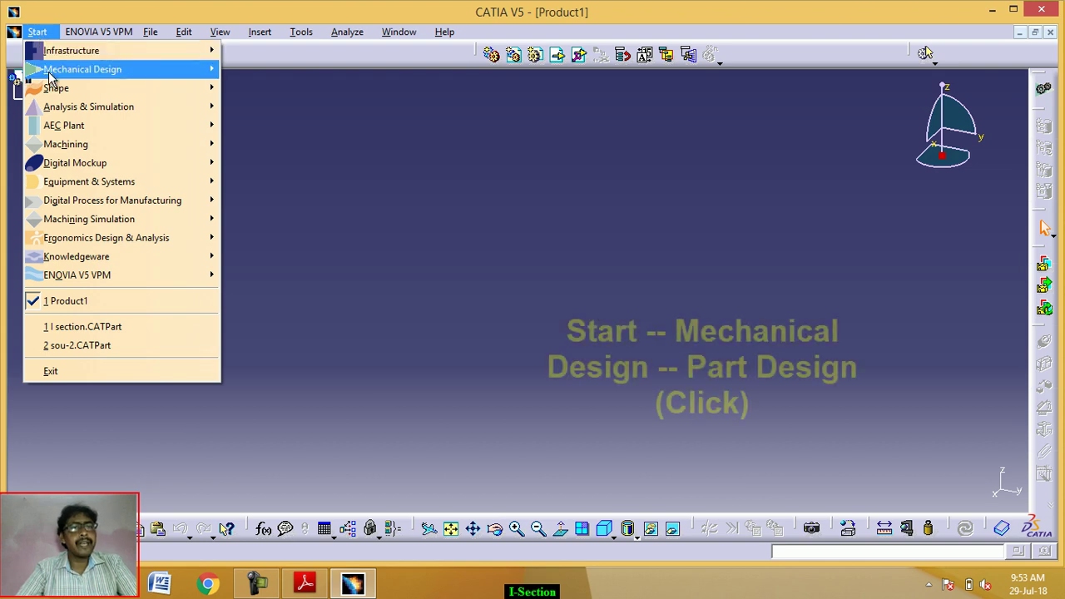
mouse_move(79, 76)
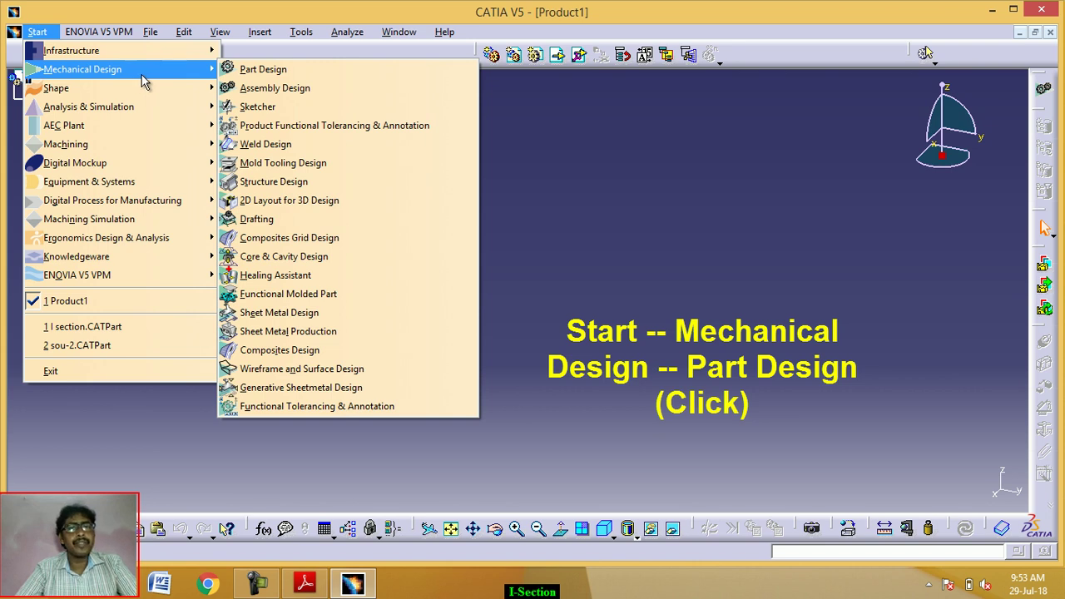
left_click(264, 71)
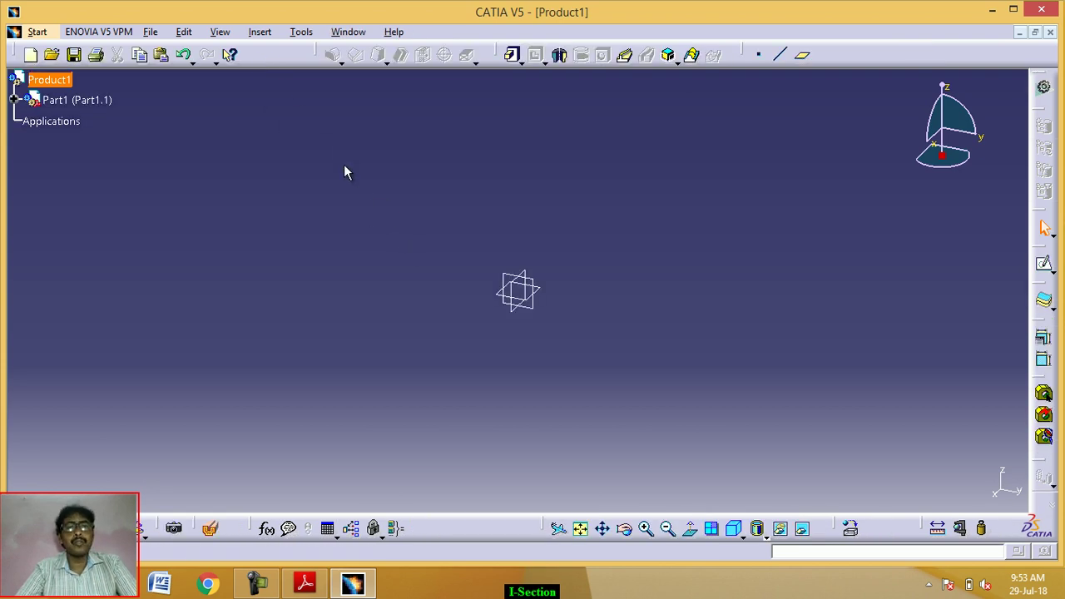
Start a new sketch on the yz plane of Part1.
left_click(260, 34)
mouse_move(293, 200)
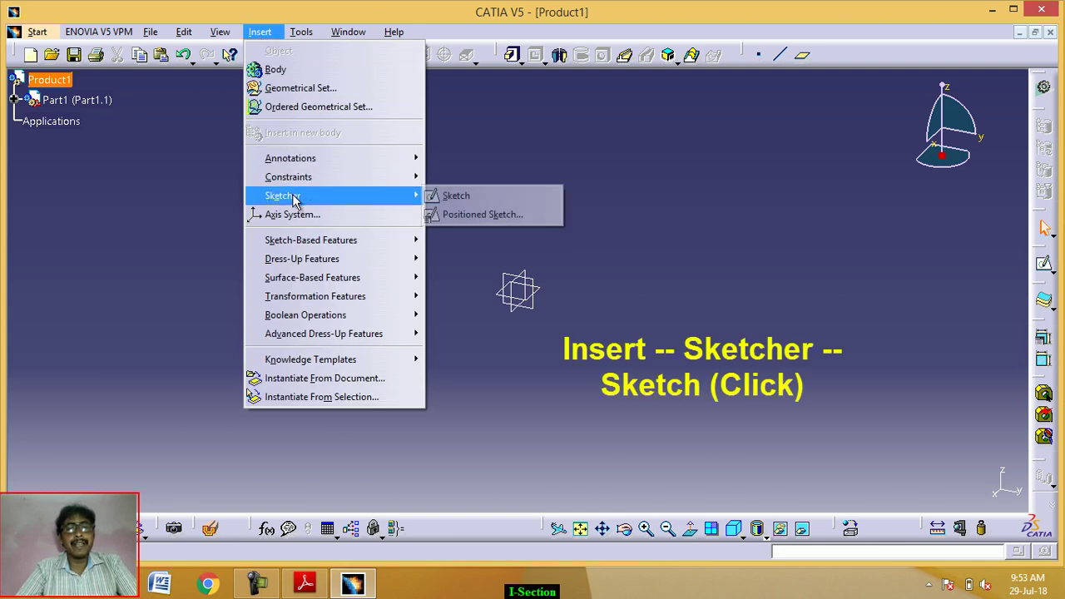
left_click(447, 203)
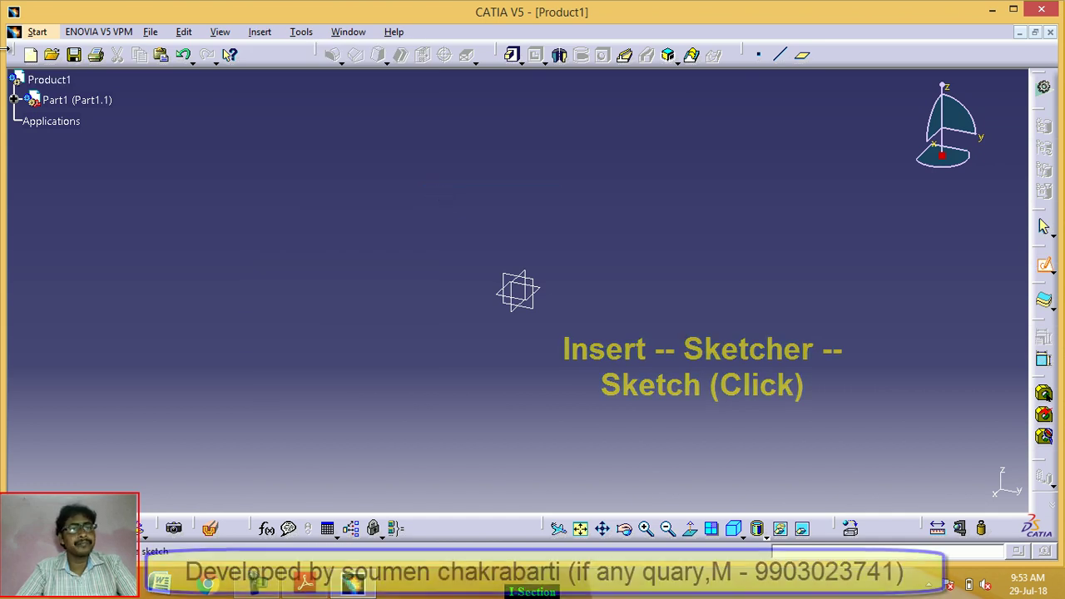
left_click(16, 100)
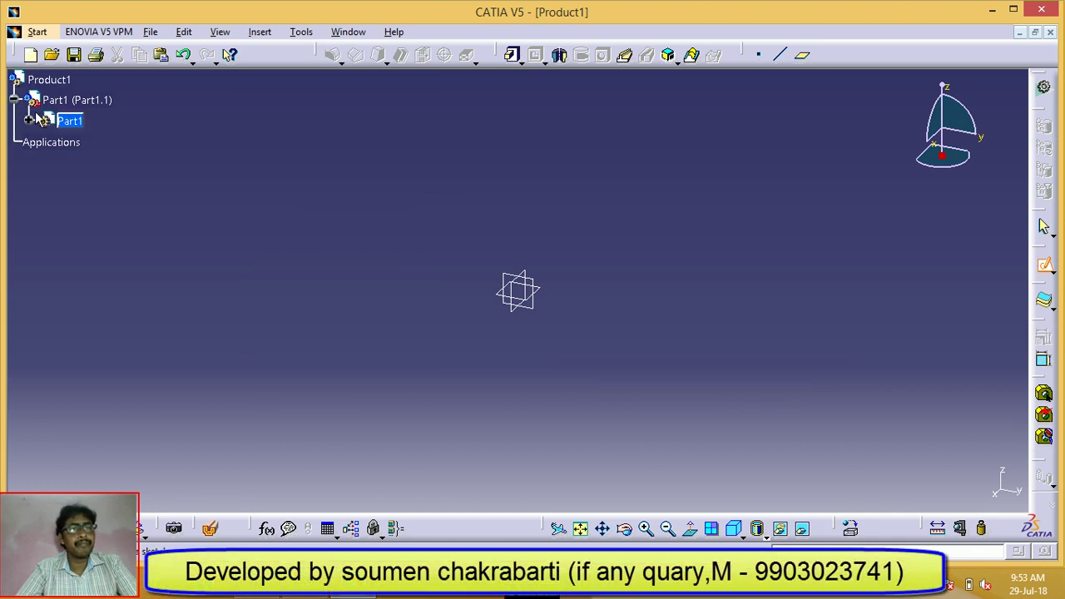
left_click(29, 122)
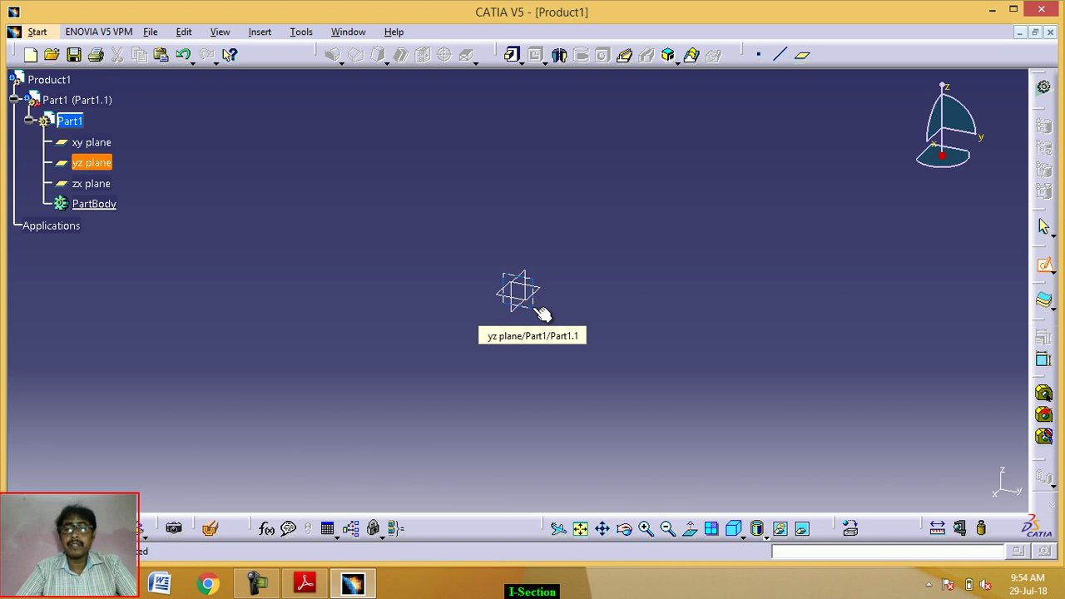
left_click(102, 165)
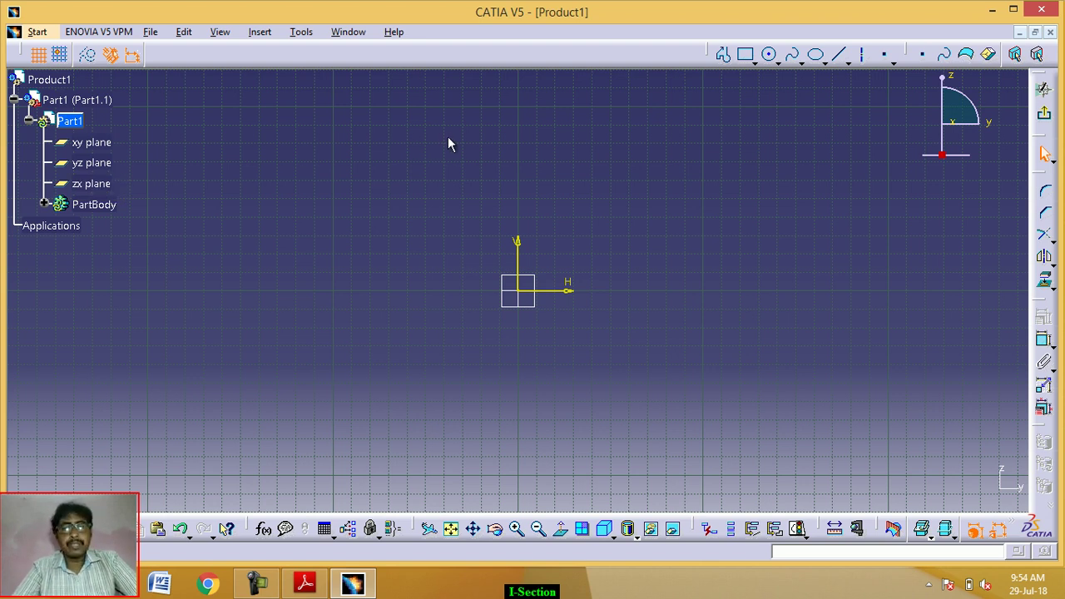
Sketch a centered rectangle about 177 mm wide and 135 mm high around the origin.
left_click(755, 66)
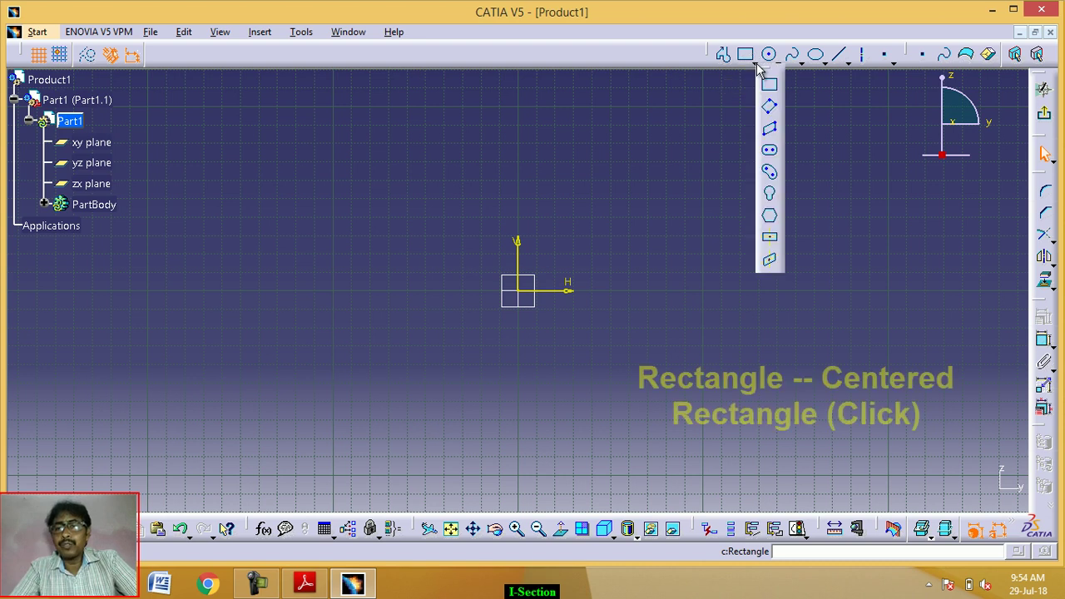
left_click(771, 240)
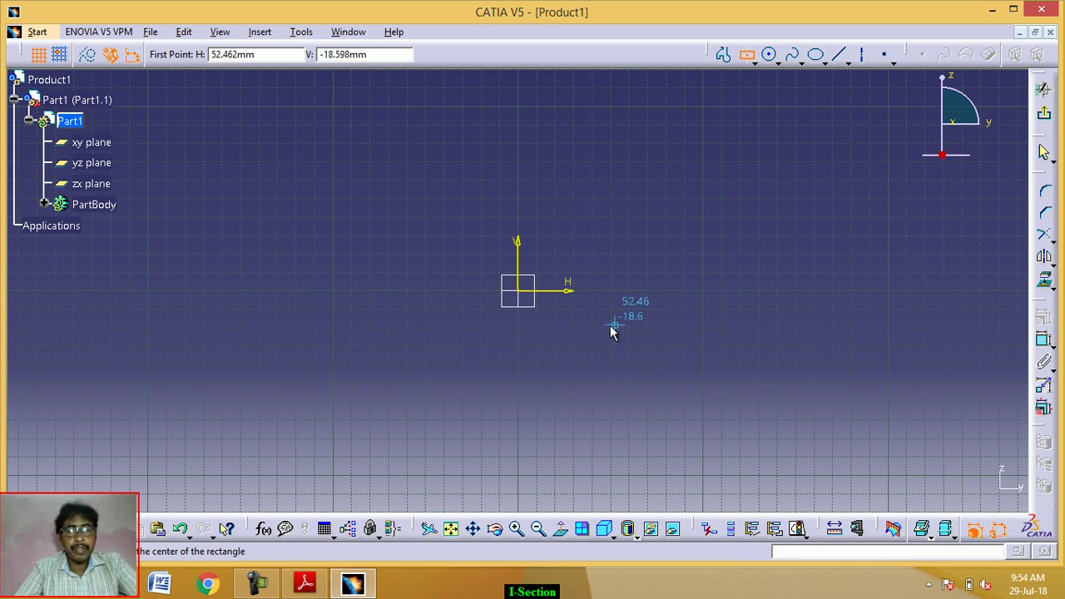
left_click(521, 291)
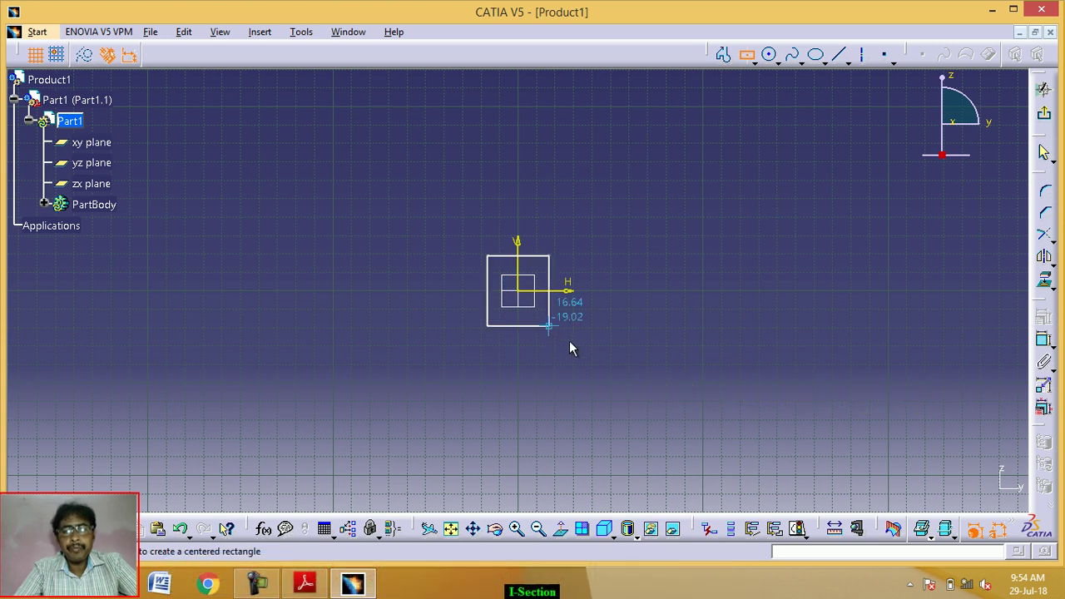
left_click(682, 416)
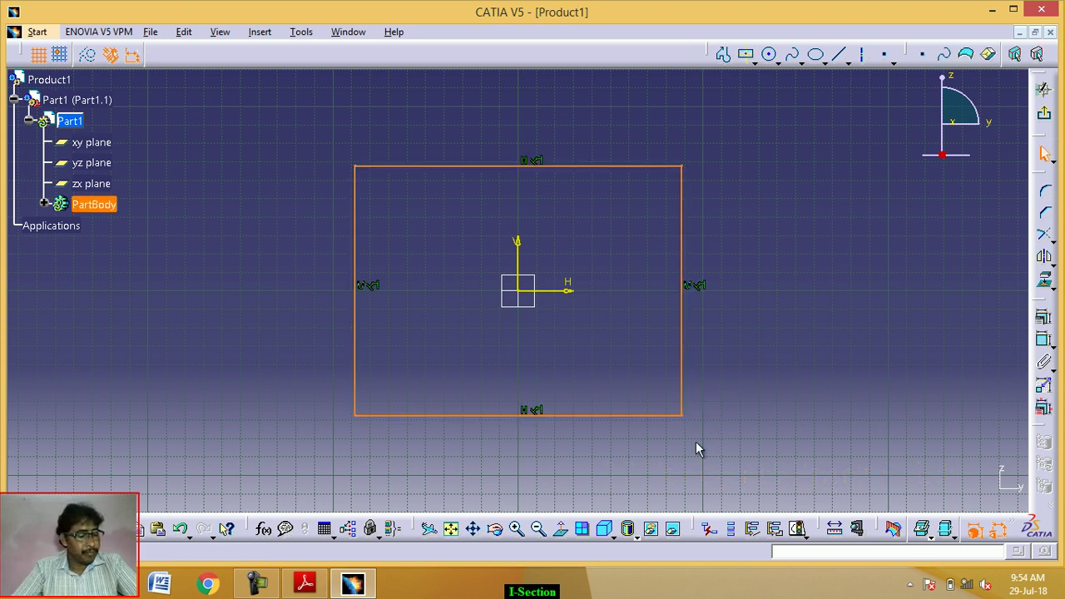
left_click(732, 426)
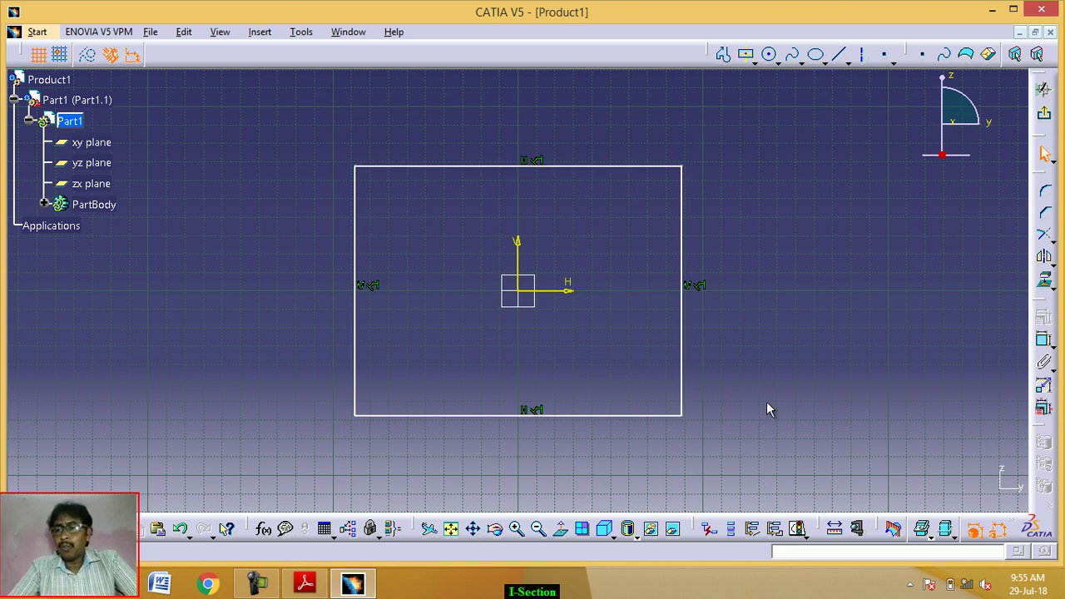
Add length constraints to the rectangle's upper horizontal edge and right vertical edge.
left_click(1044, 343)
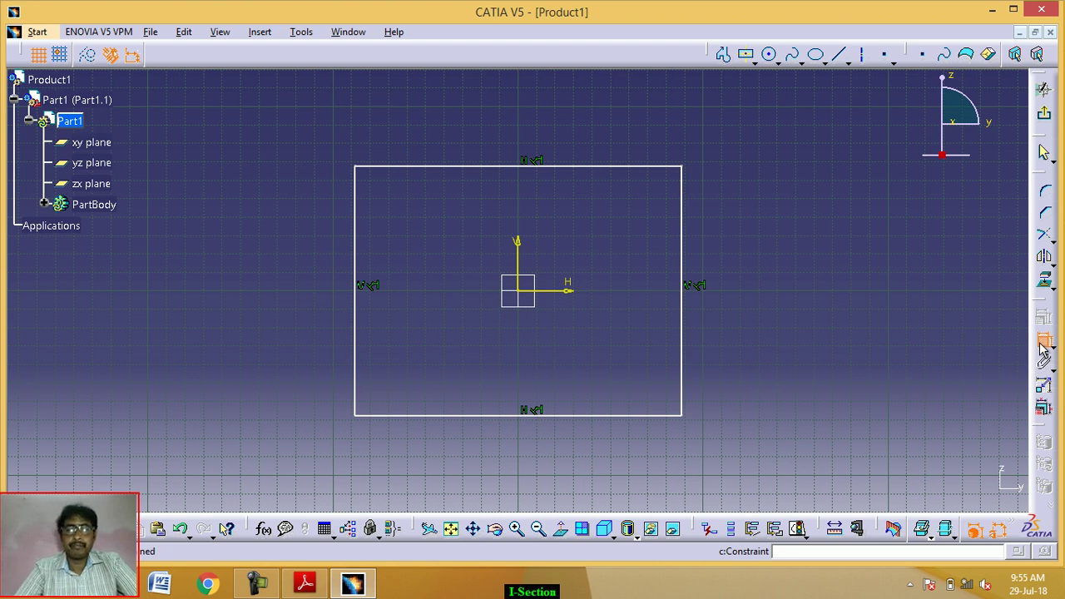
left_click(502, 168)
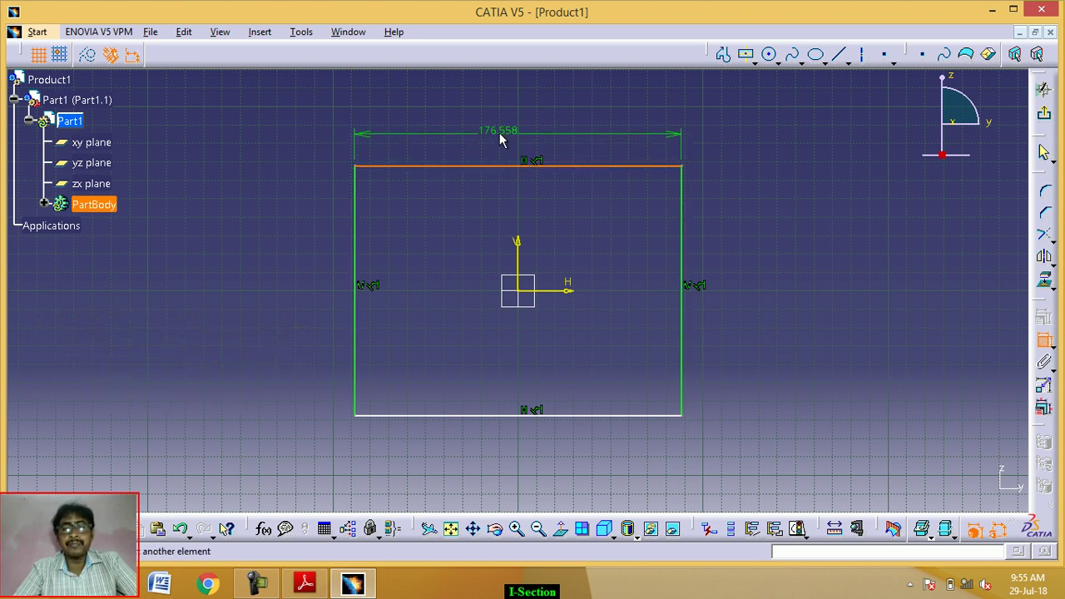
left_click(500, 133)
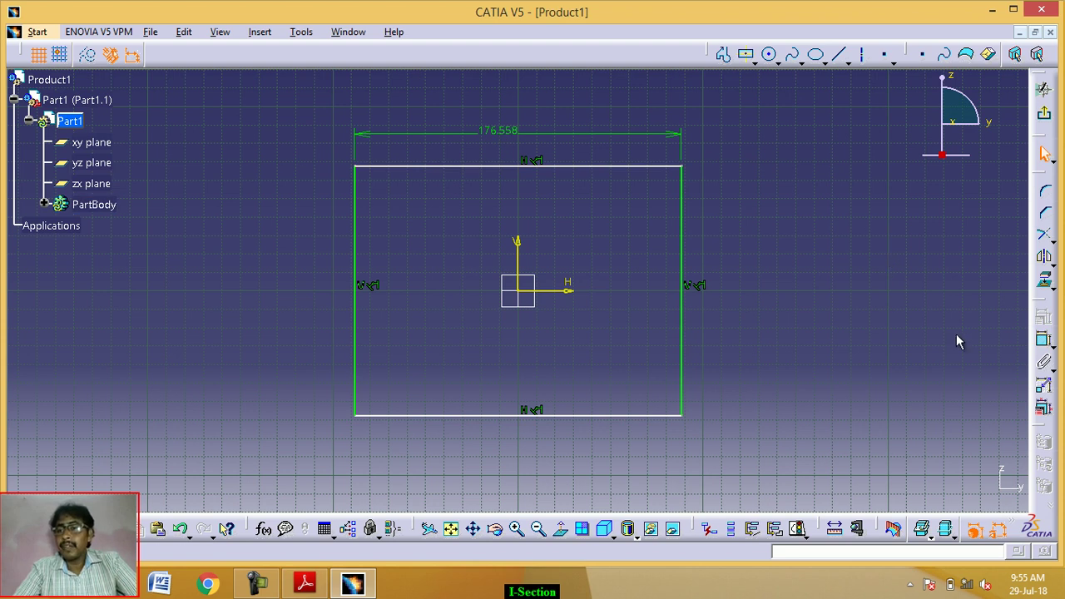
left_click(1045, 344)
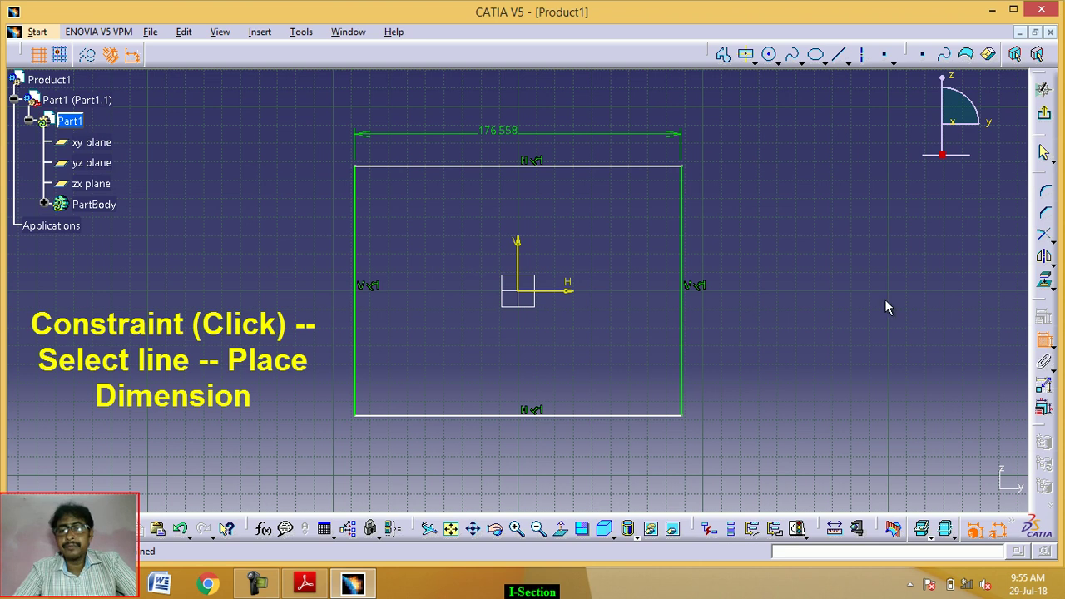
left_click(688, 313)
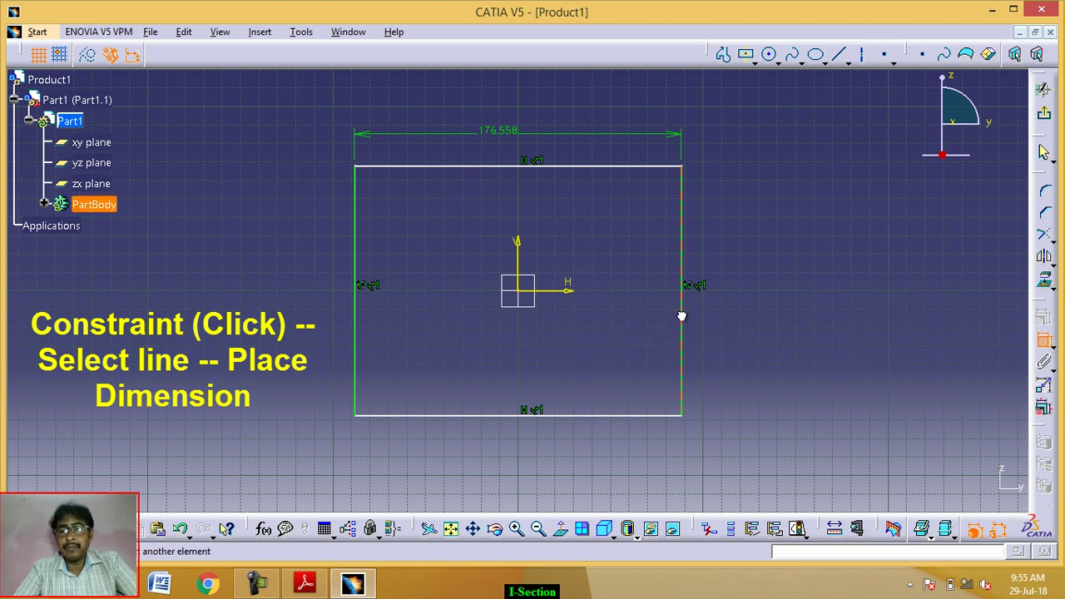
left_click(733, 321)
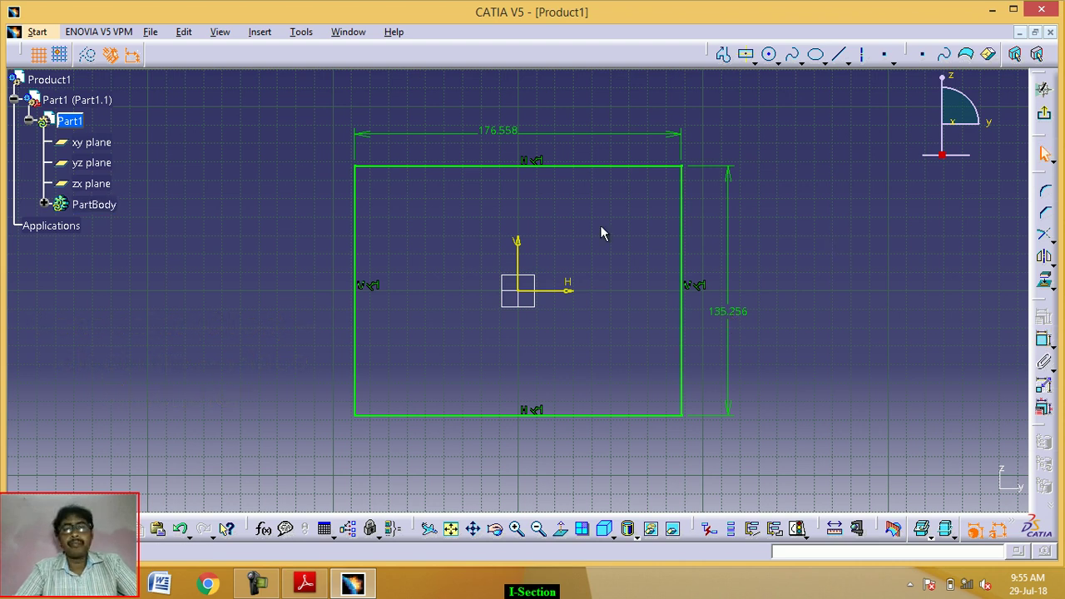
Set the rectangle's width constraint to 50 mm.
double_click(510, 136)
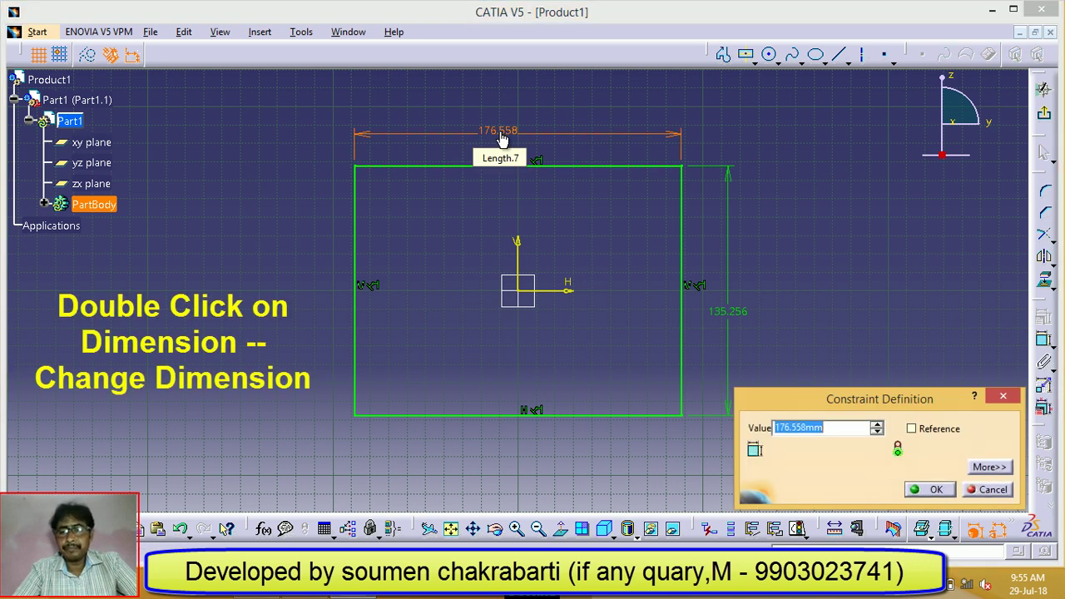
left_click(826, 428)
left_click_drag(826, 427, 757, 420)
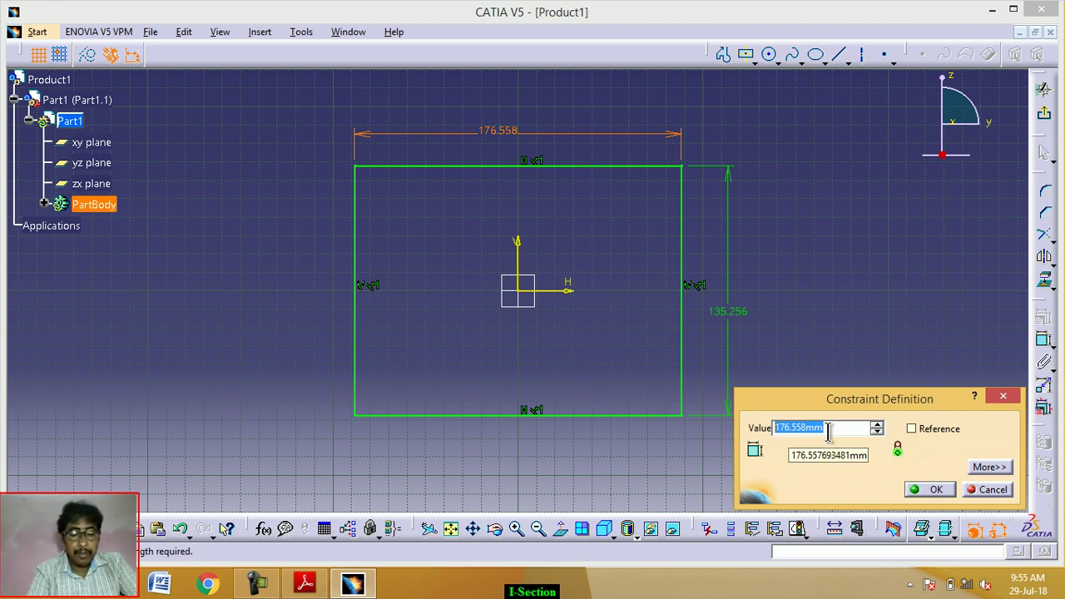
type("50")
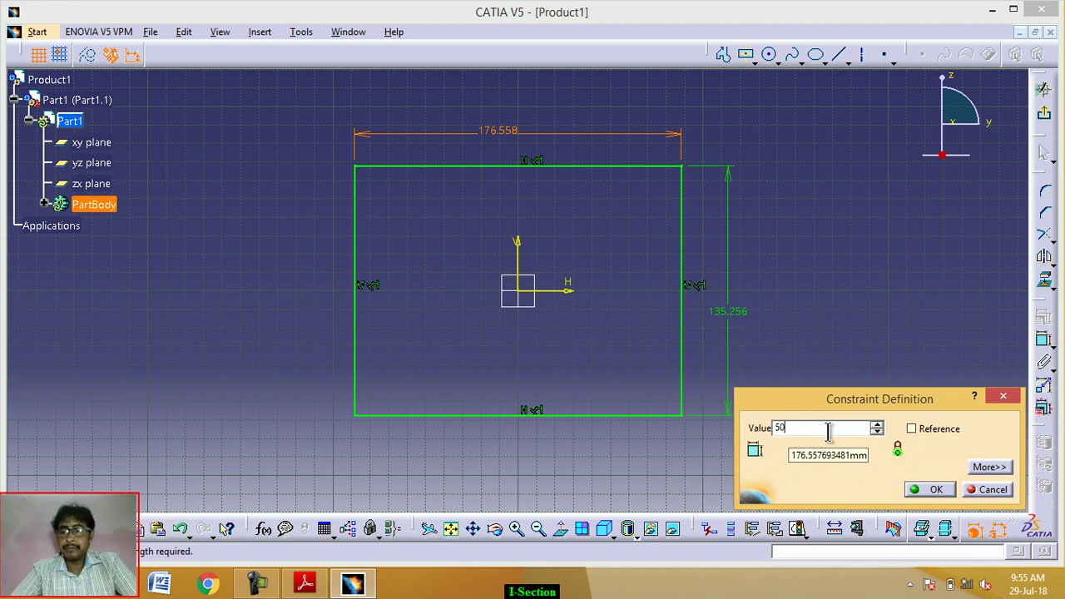
left_click(934, 491)
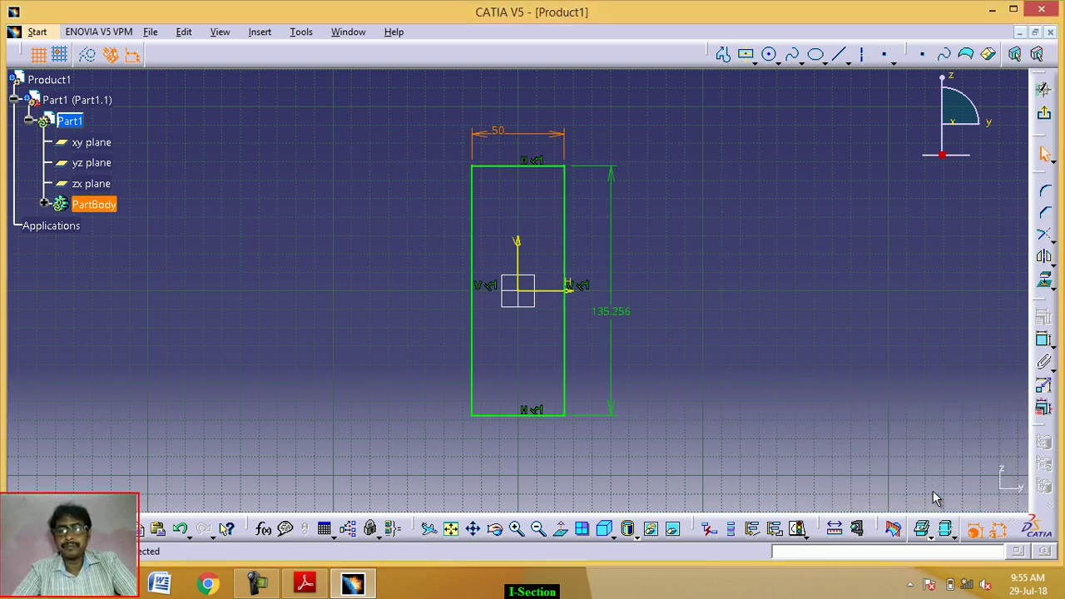
Set the rectangle's height constraint to 60 mm.
left_click(624, 320)
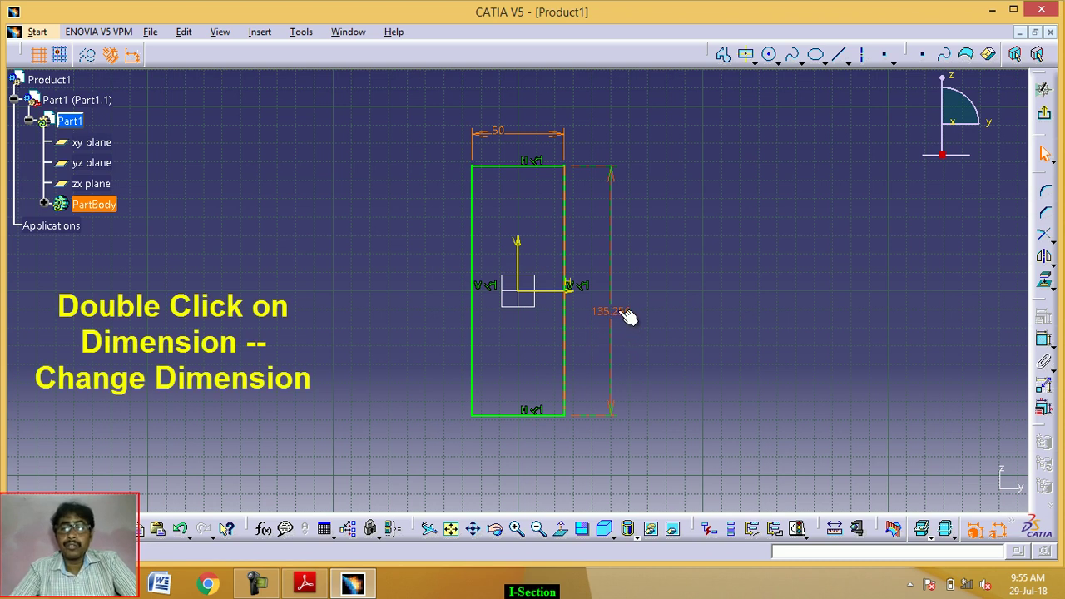
double_click(622, 318)
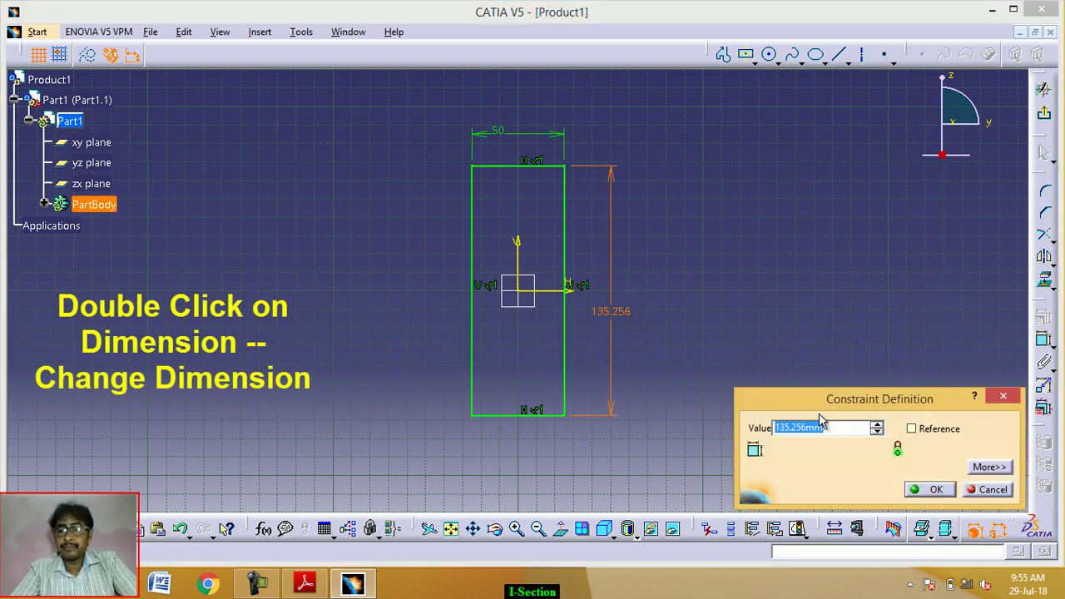
left_click_drag(830, 428, 774, 422)
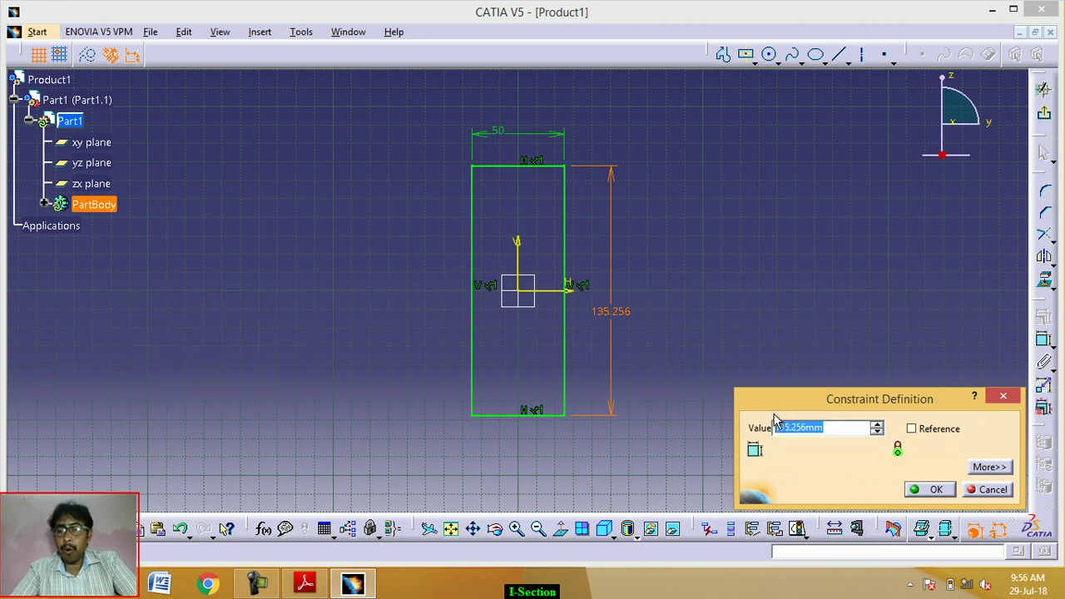
left_click(877, 373)
left_click(820, 427)
left_click(822, 428)
left_click_drag(826, 427, 774, 428)
left_click(711, 425)
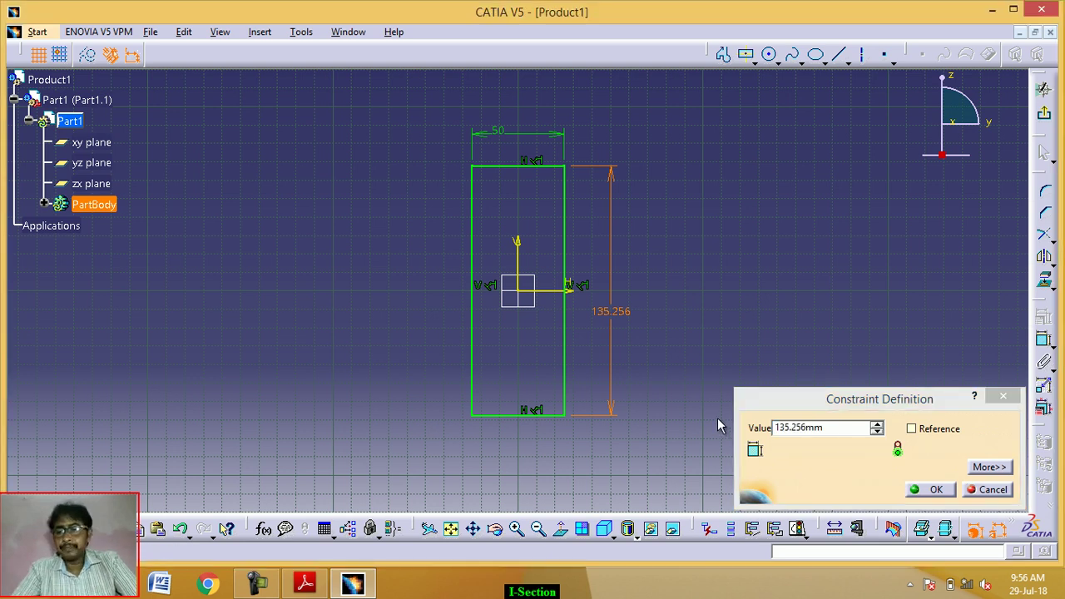
left_click(827, 427)
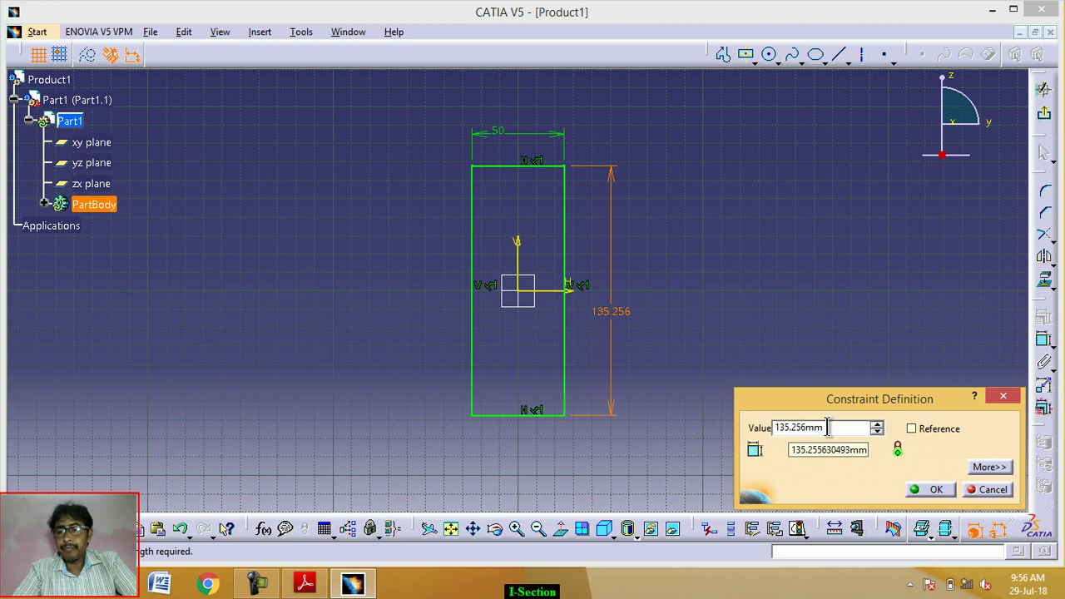
double_click(827, 427)
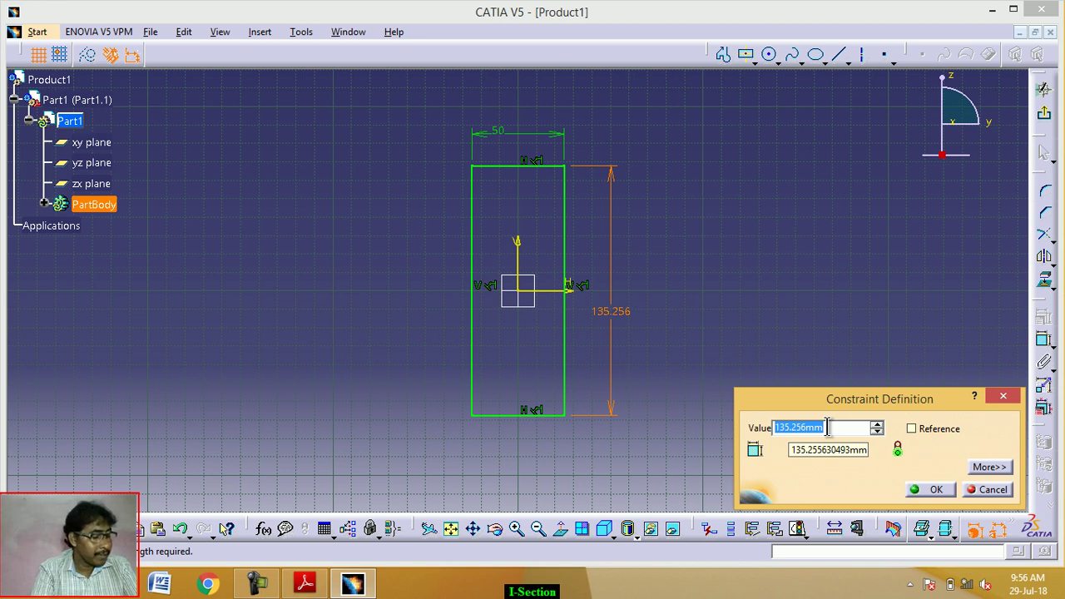
type("6")
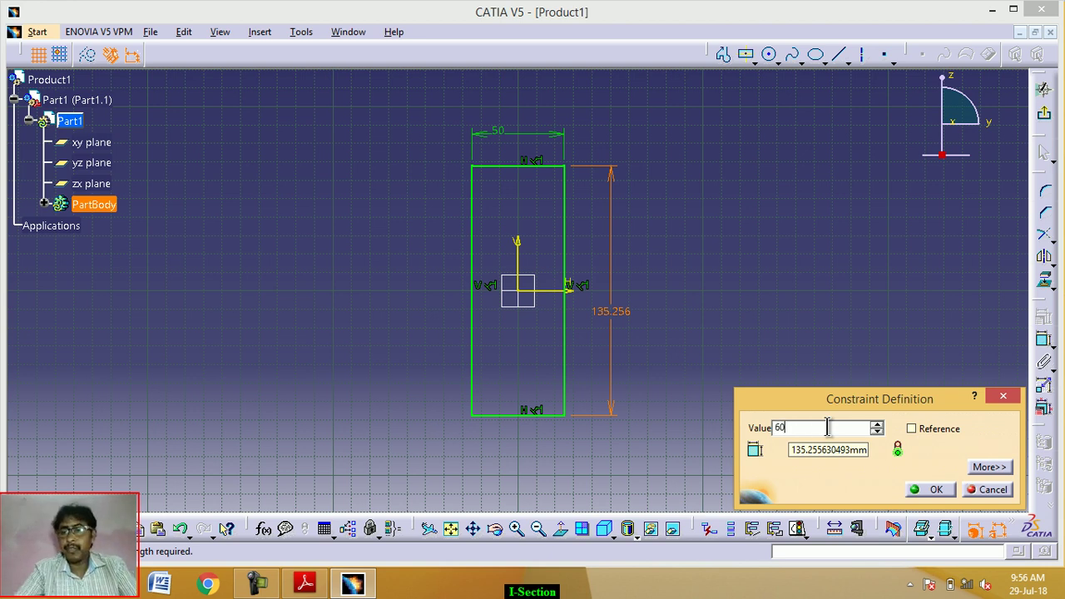
type("0")
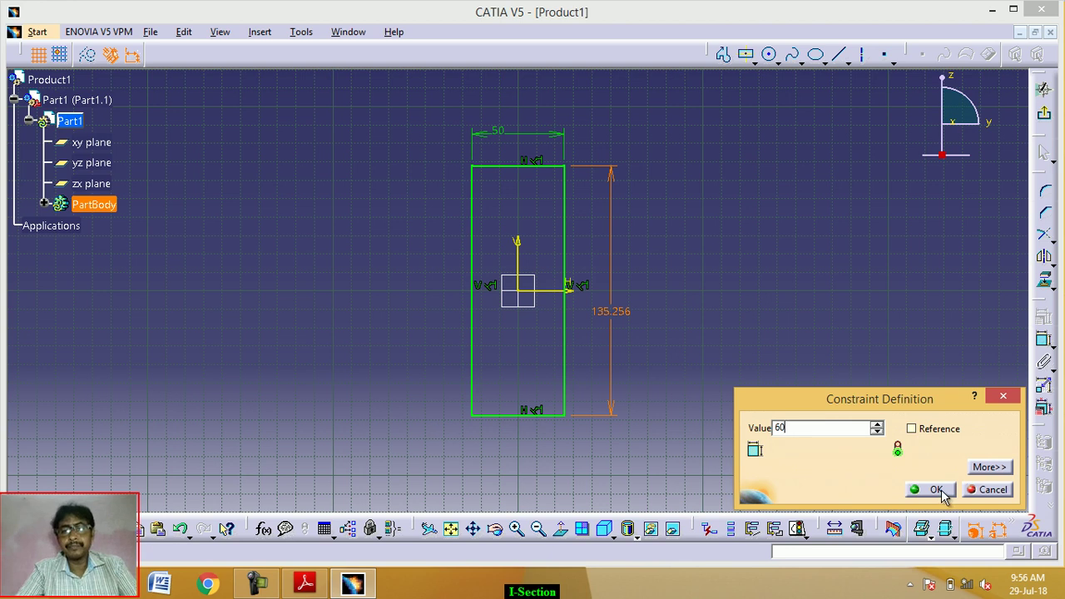
left_click(940, 492)
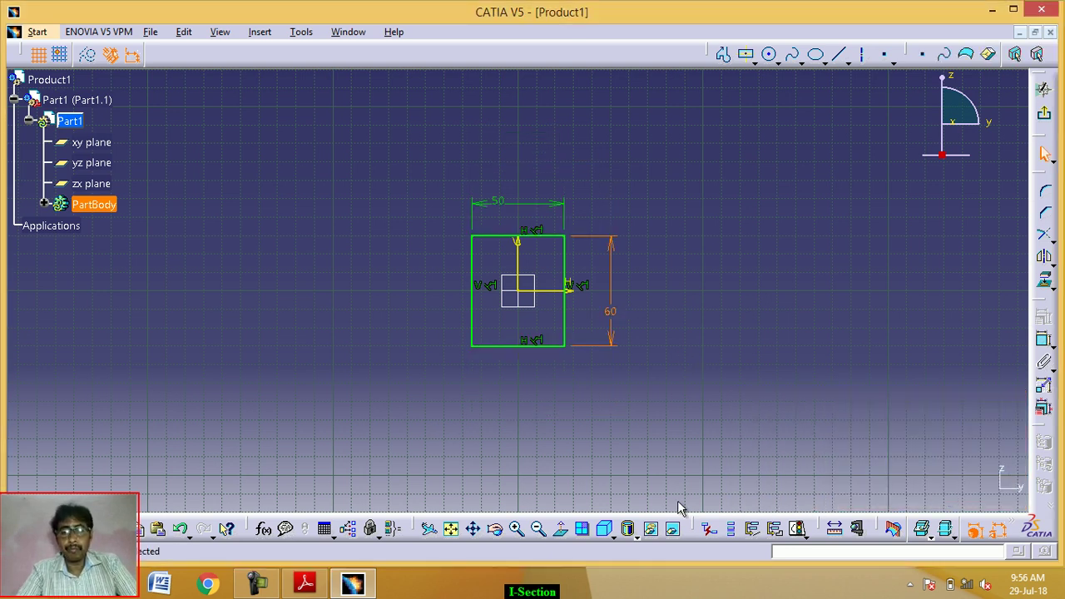
Sketch an open three-line profile about 17.5 mm deep and 41 mm high inward from the rectangle's left edge, with both ends on that edge.
left_click(515, 530)
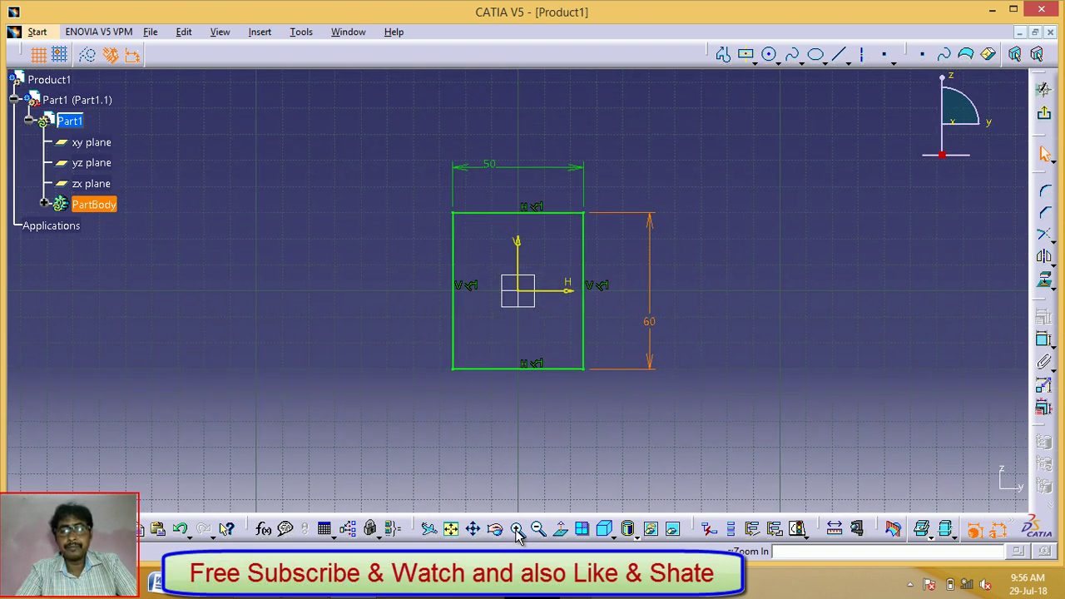
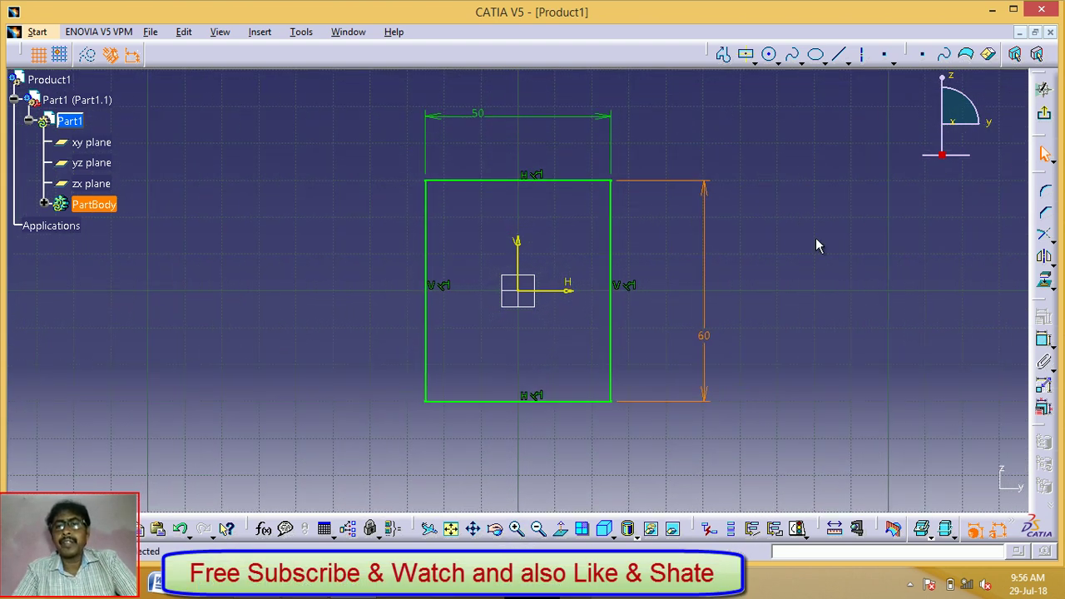
left_click(723, 56)
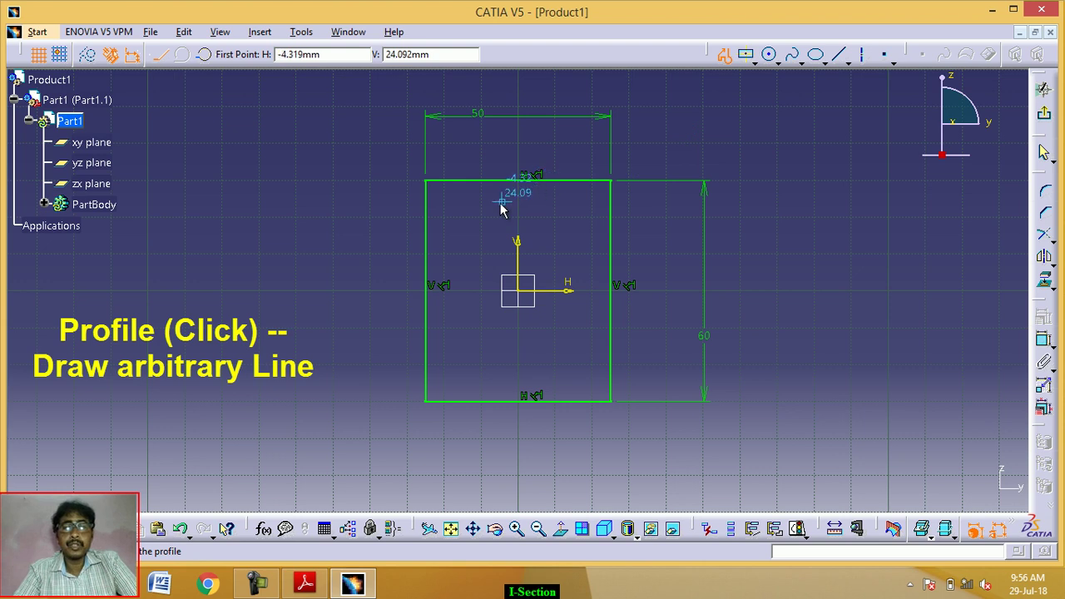
left_click(428, 215)
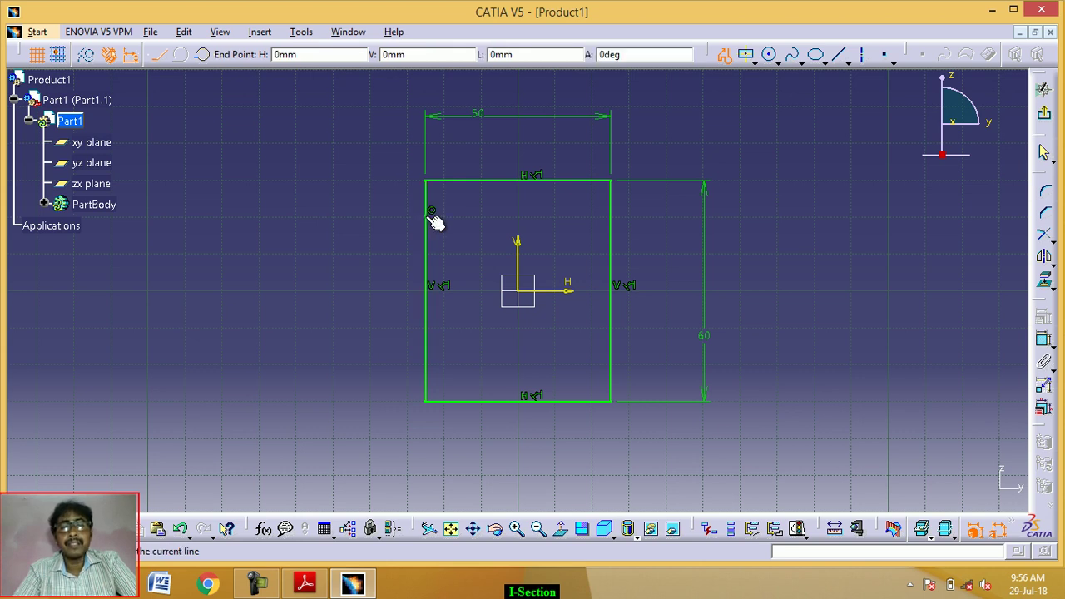
left_click(491, 217)
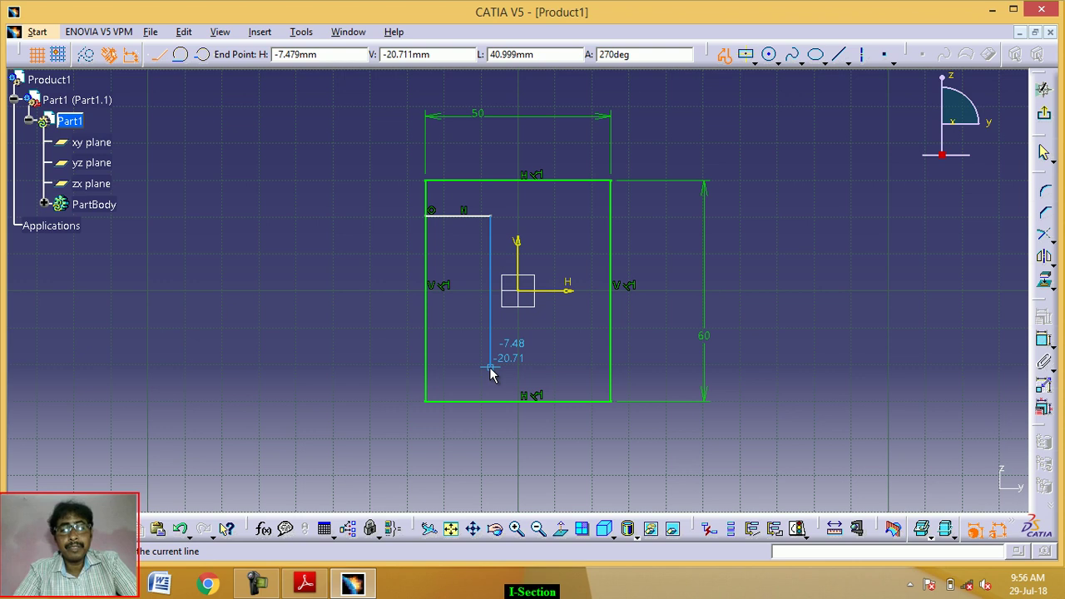
left_click(456, 367)
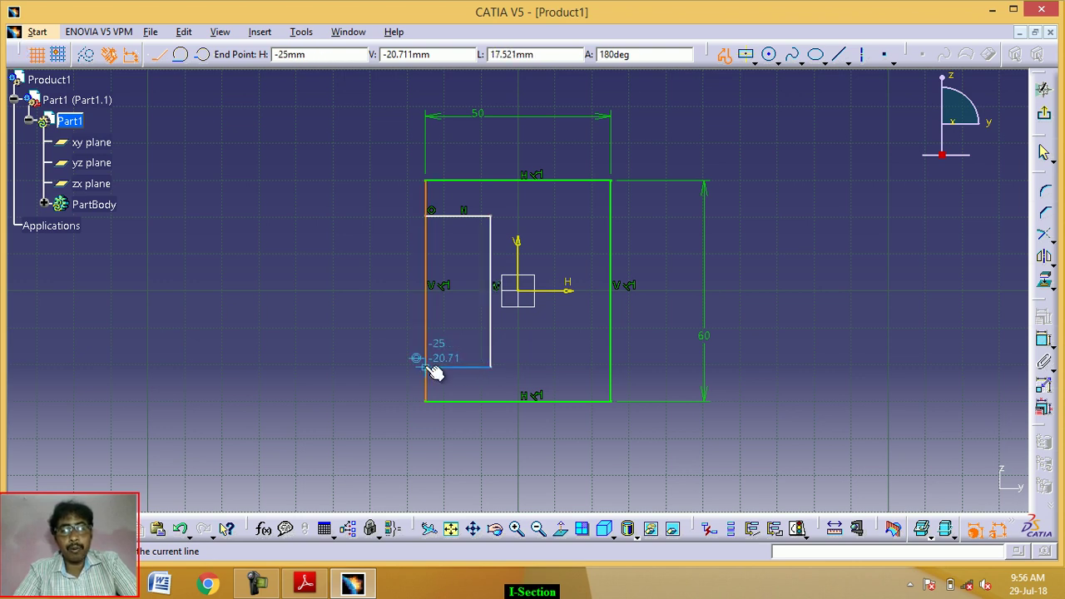
left_click(428, 366)
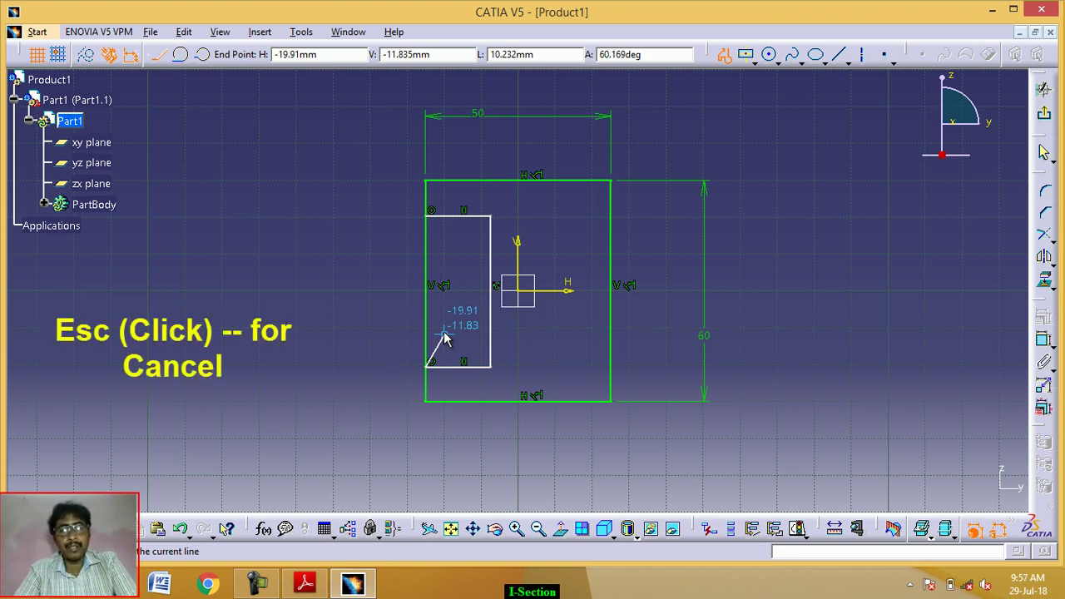
key("Escape")
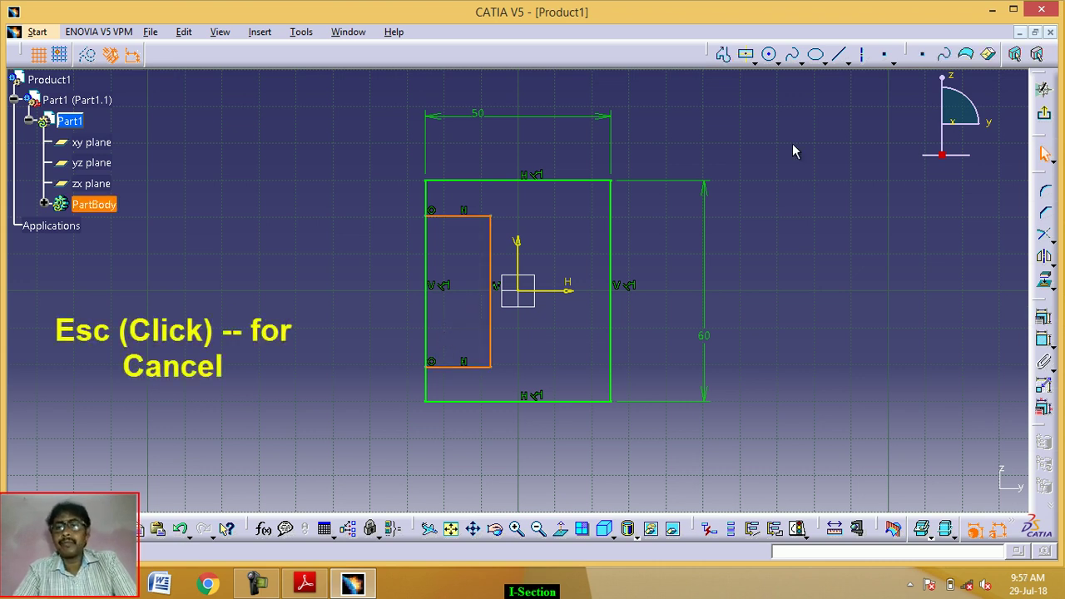
Sketch a matching open three-line profile about 15 mm deep and 40 mm high inward from the rectangle's right edge.
left_click(725, 56)
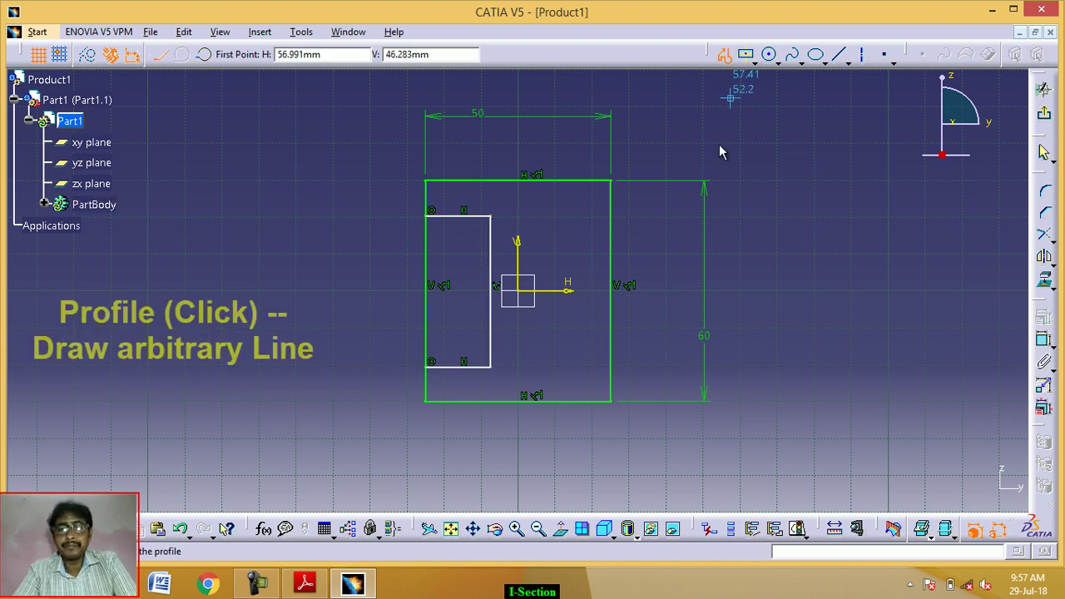
left_click(614, 216)
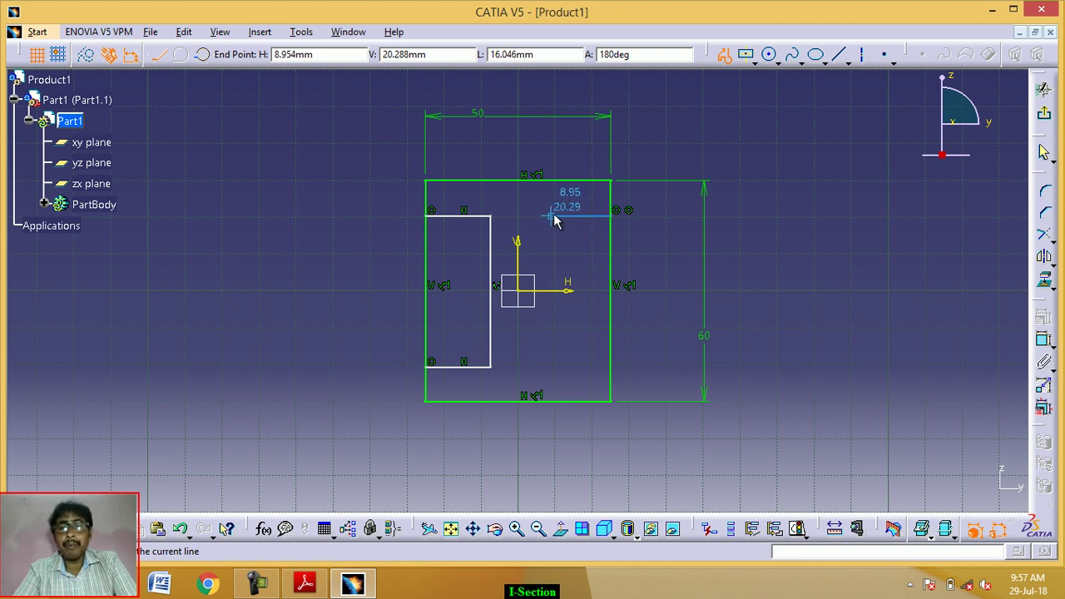
left_click(555, 216)
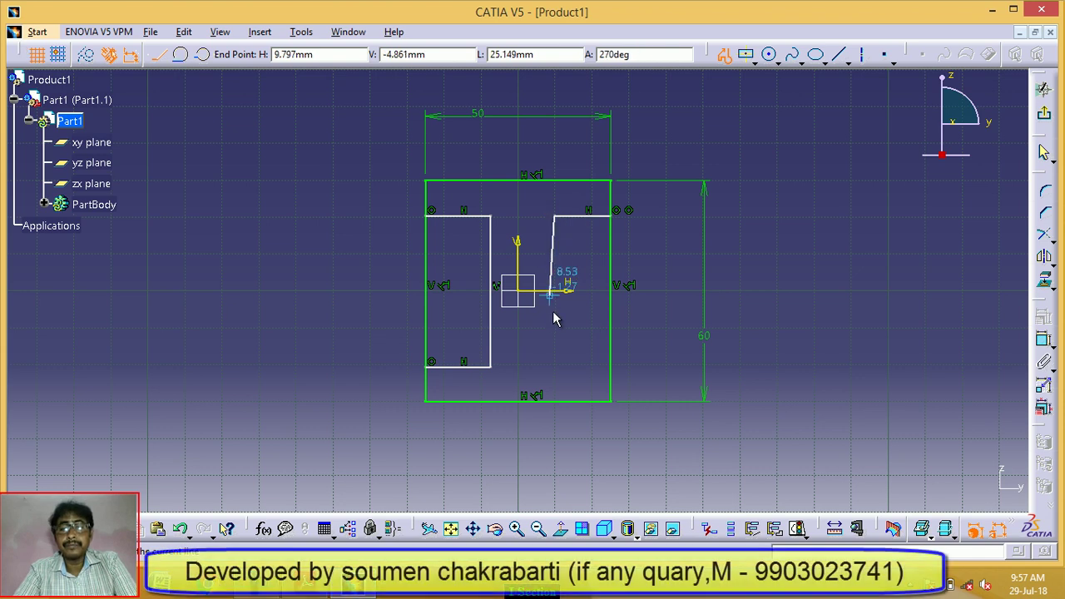
left_click(555, 364)
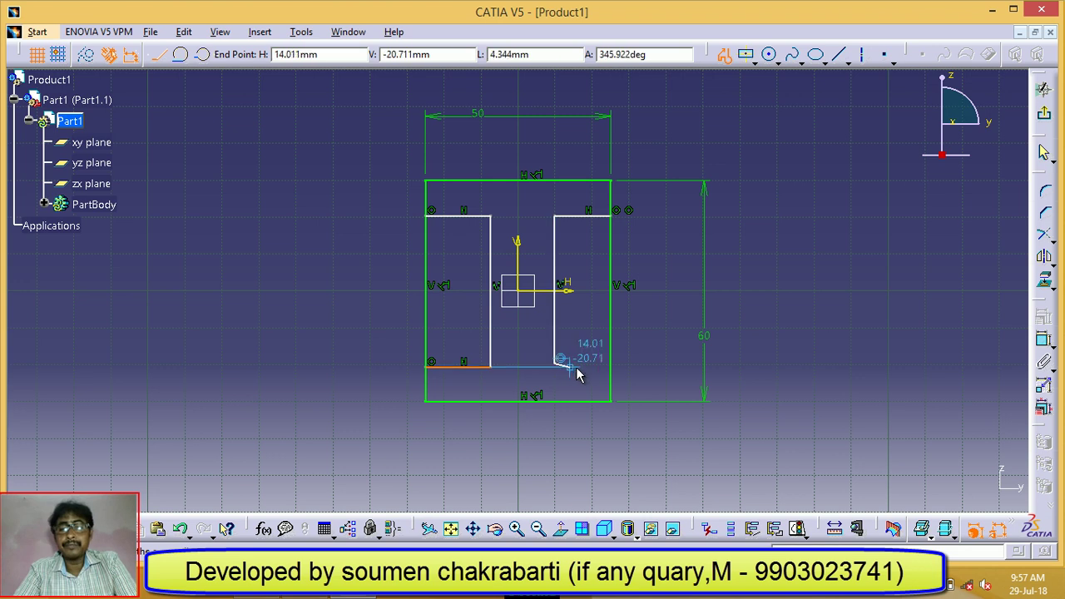
left_click(619, 369)
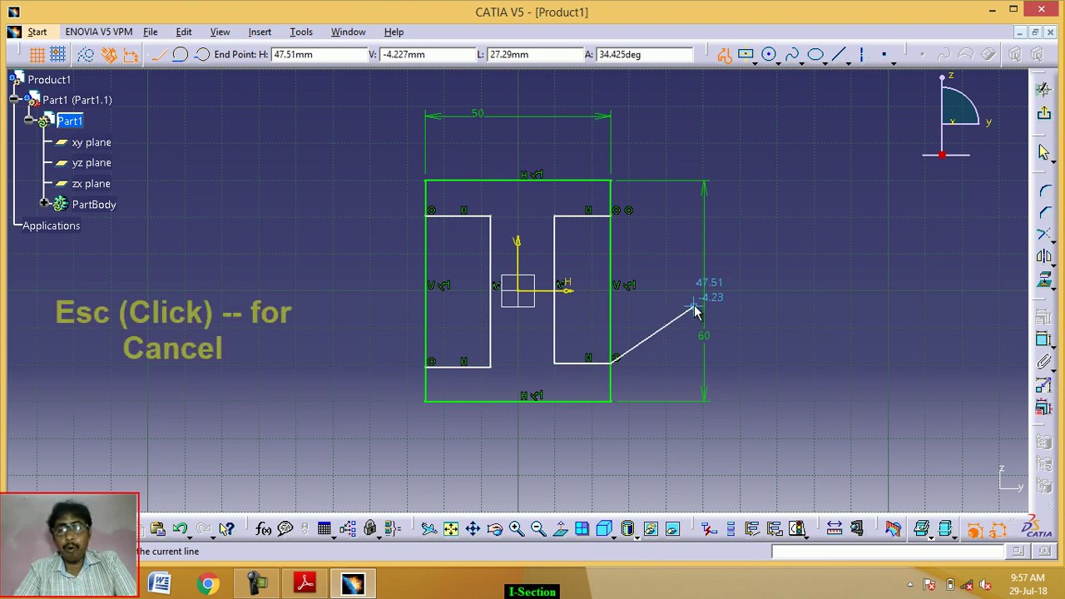
key("Escape")
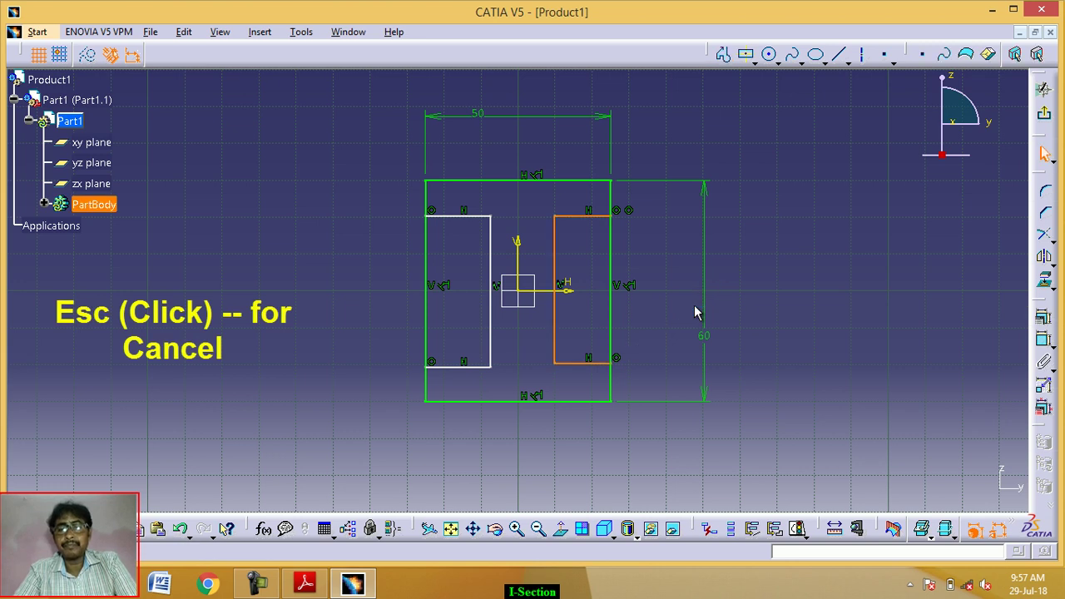
key("Escape")
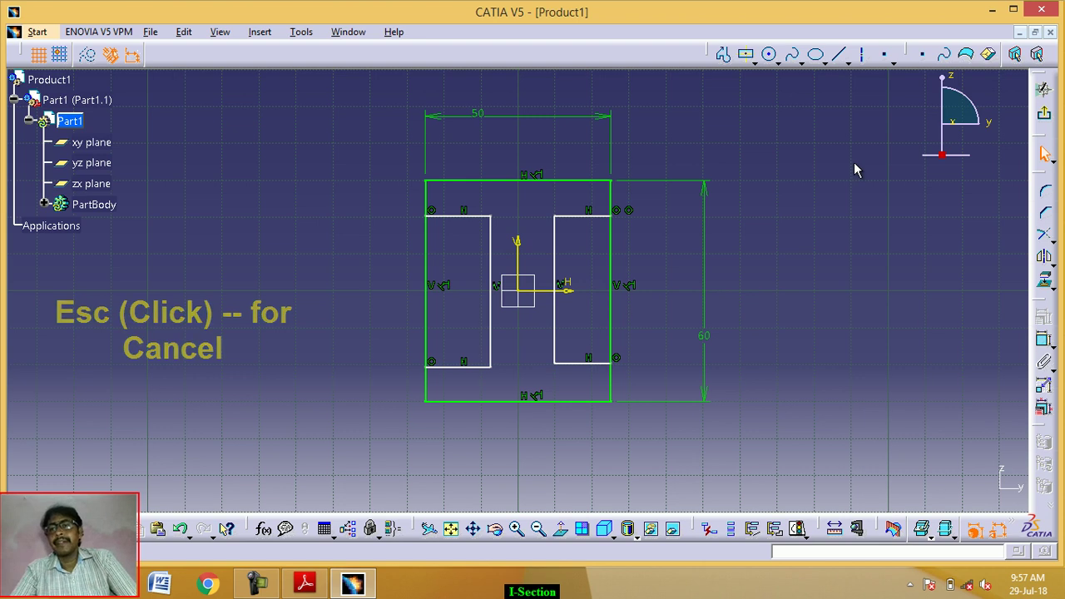
Quick Trim the middle portions of the rectangle's left and right edges, converting the length constraint into a distance.
left_click(1053, 241)
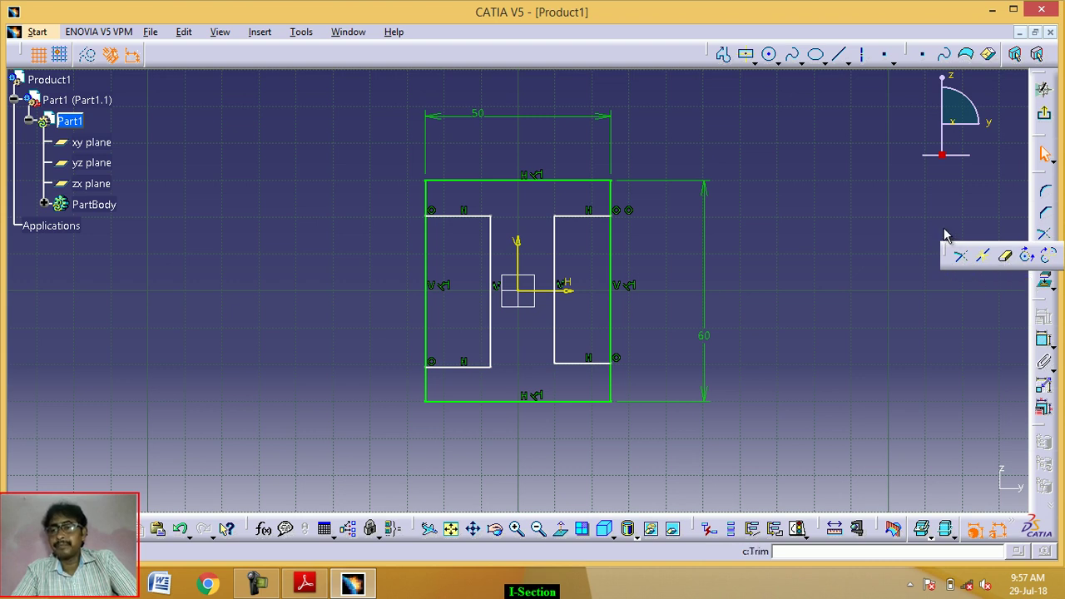
left_click(1007, 259)
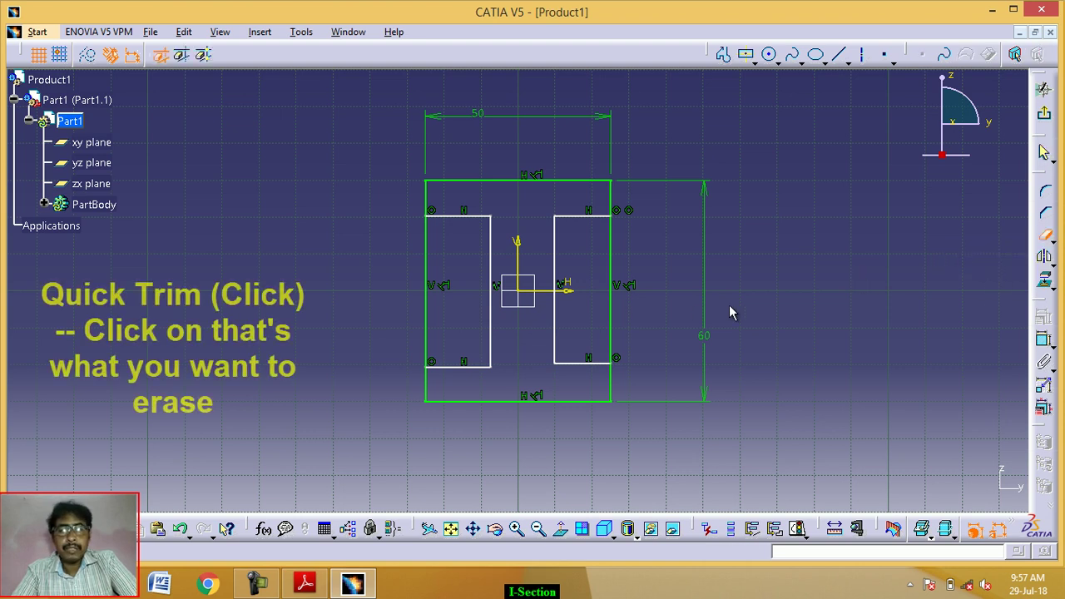
left_click(426, 300)
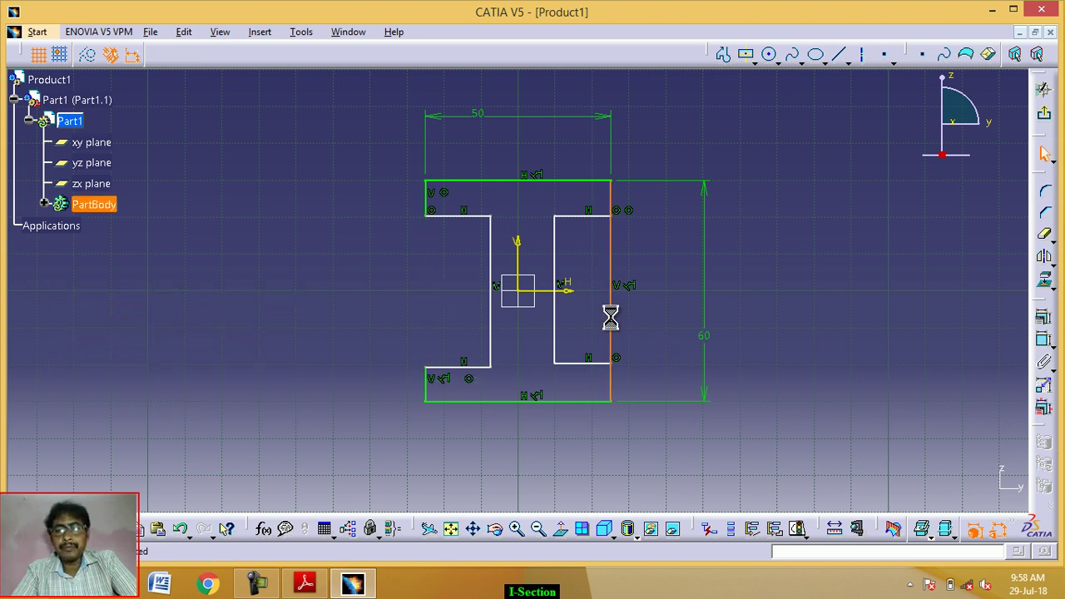
left_click(1045, 240)
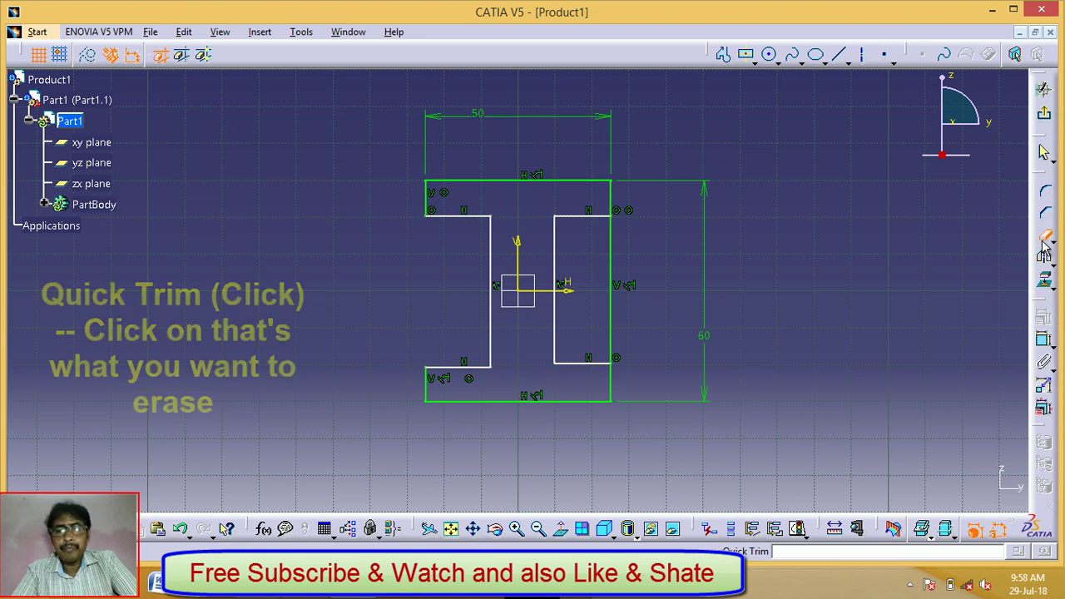
left_click(611, 315)
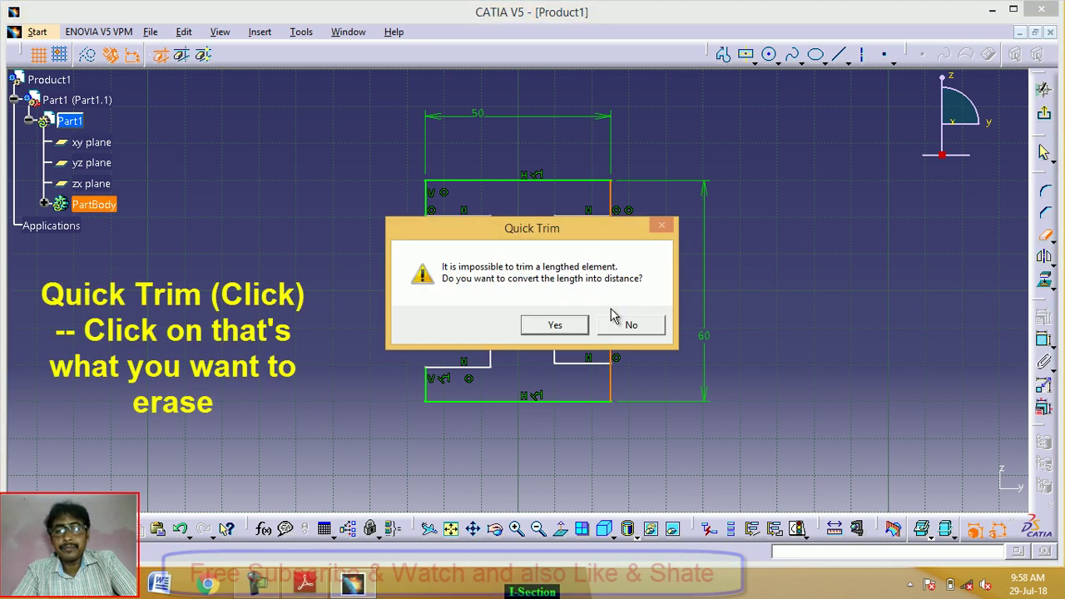
left_click(559, 325)
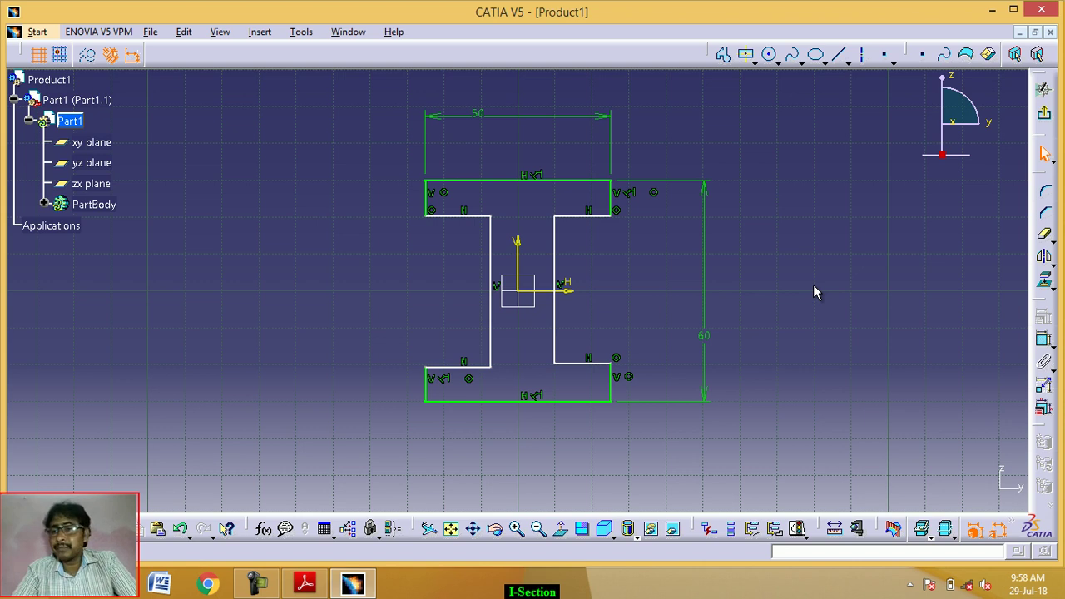
Constrain the length of the upper flange's left vertical edge and set it to 12 mm.
left_click(1045, 349)
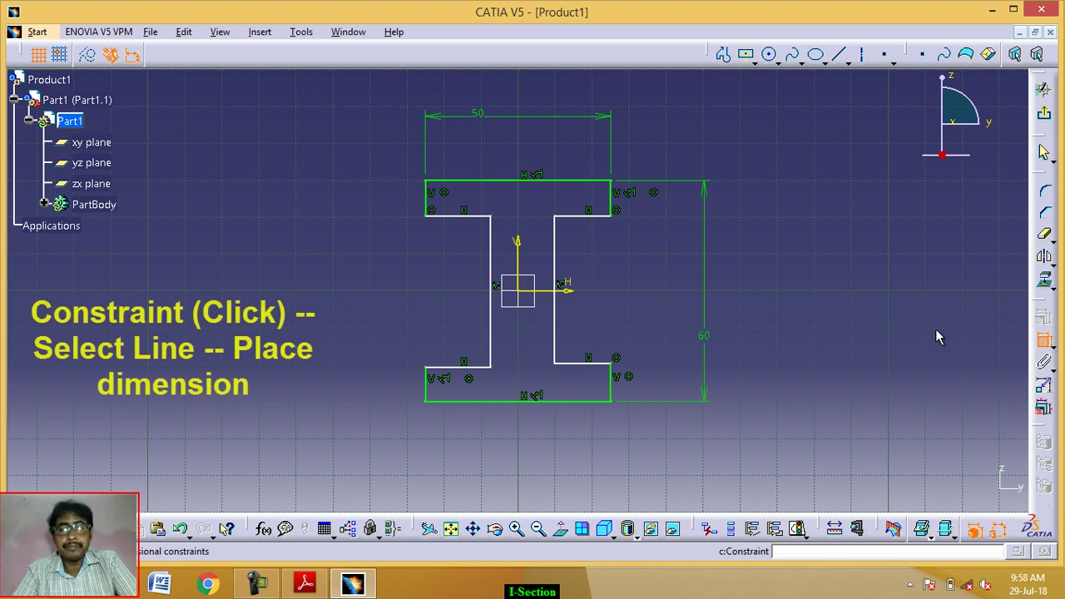
left_click(426, 202)
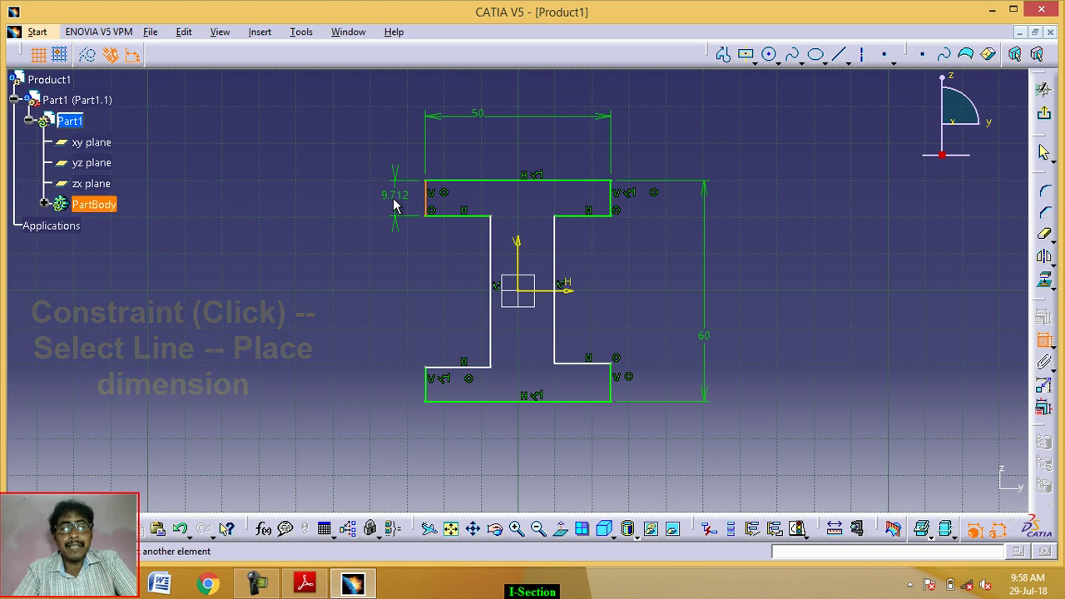
left_click(395, 207)
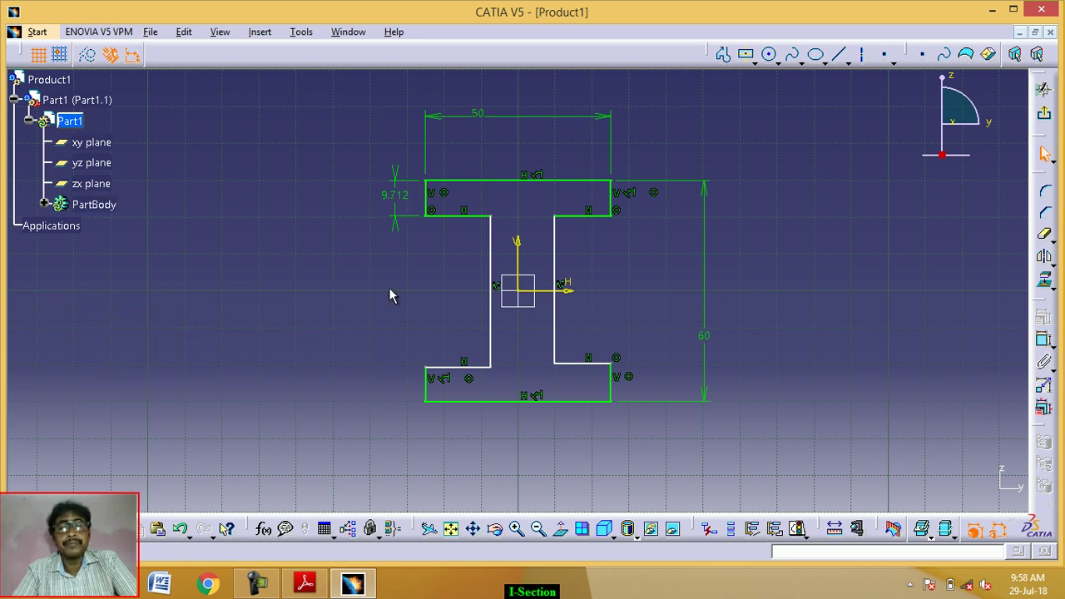
left_click(399, 205)
double_click(399, 204)
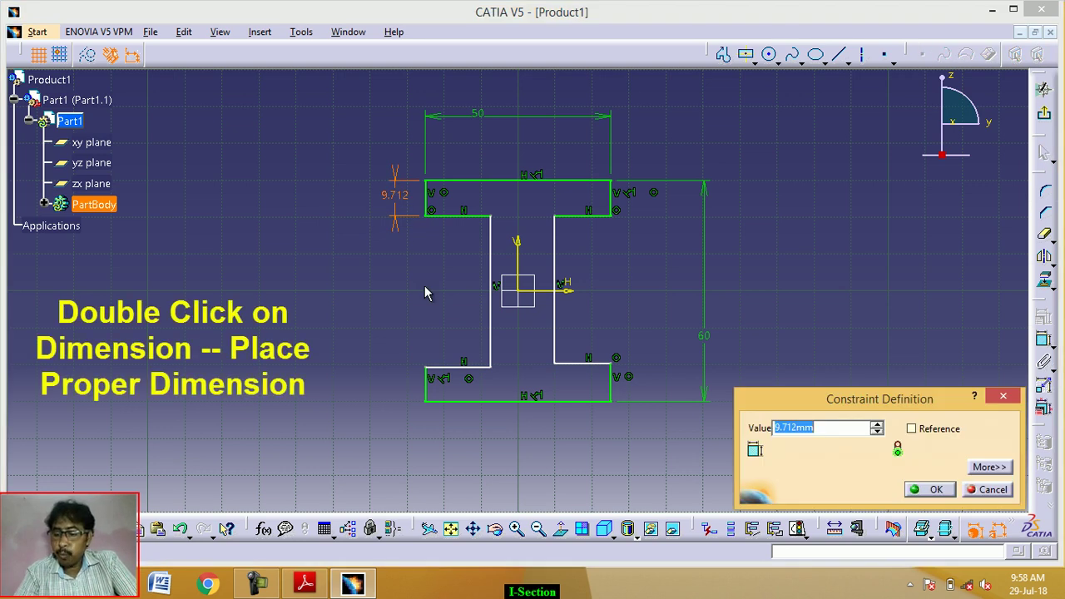
type("12")
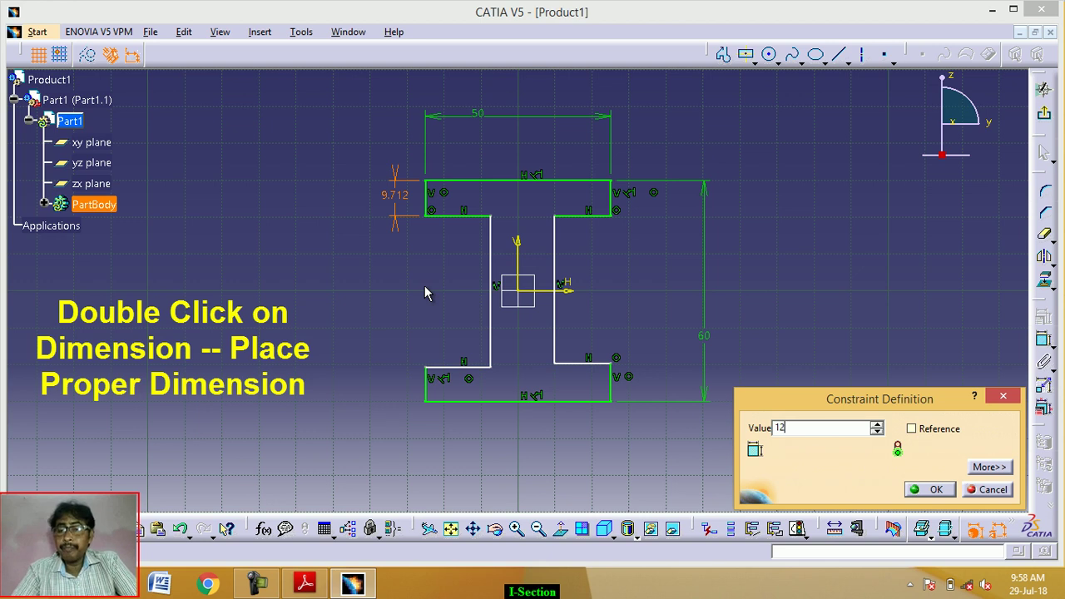
left_click(935, 491)
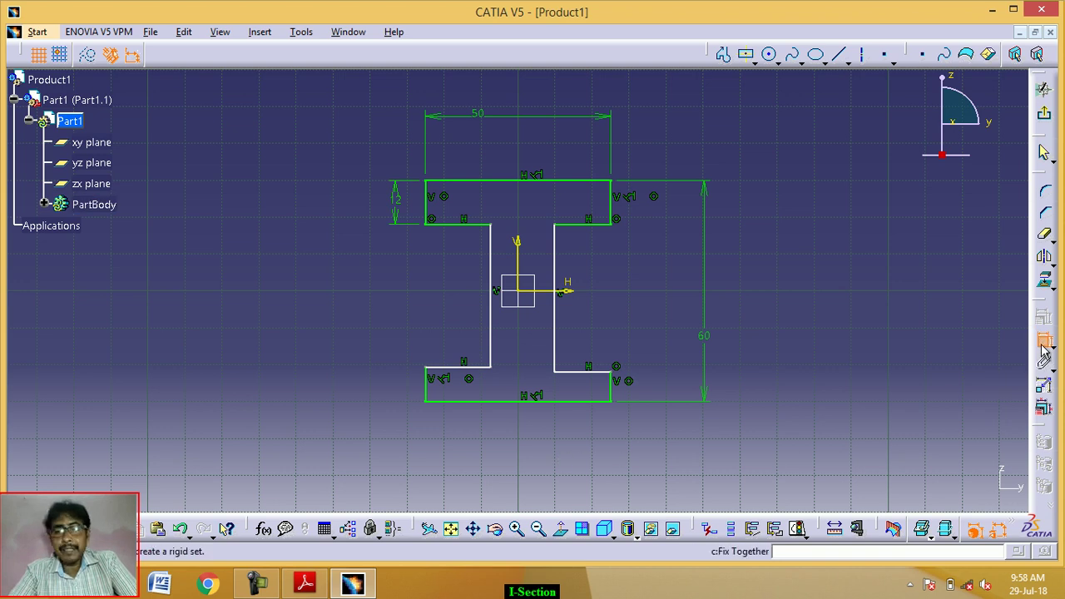
Constrain the length of the lower flange's left vertical edge and set it to 12 mm.
left_click(433, 391)
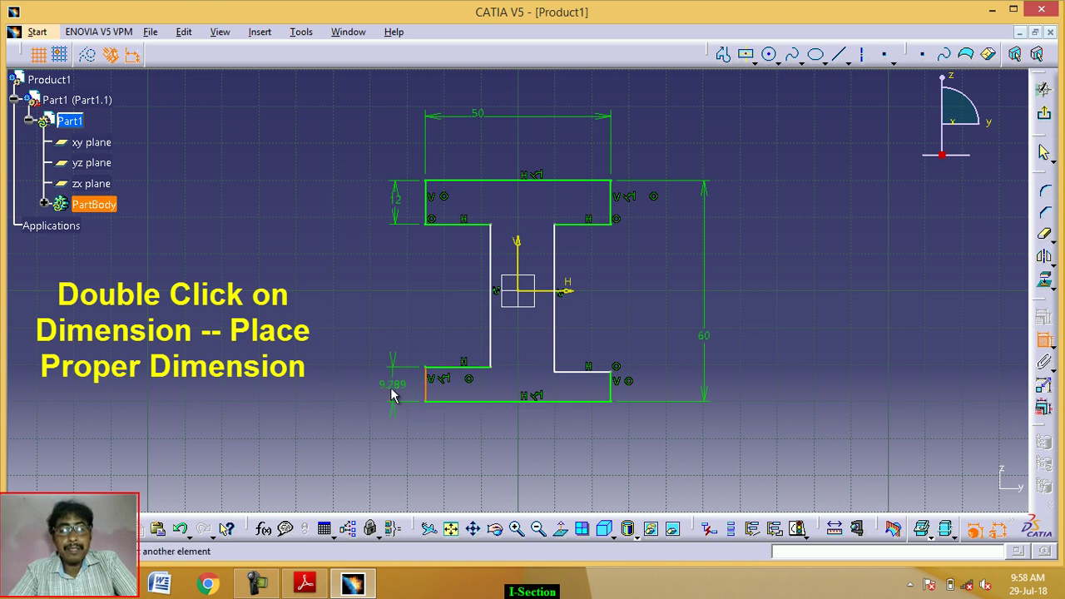
left_click(393, 393)
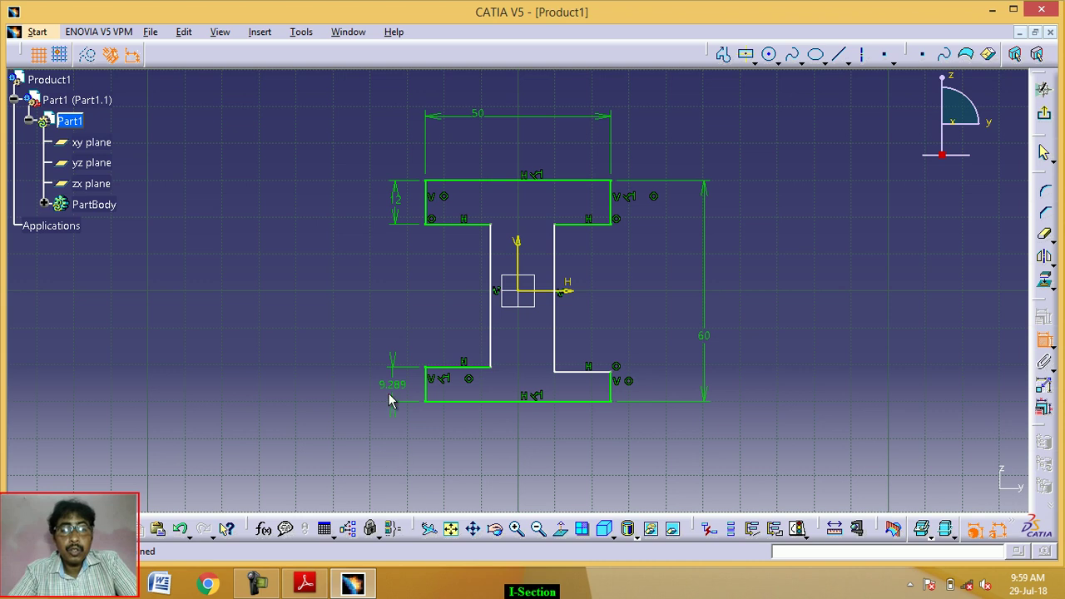
double_click(393, 382)
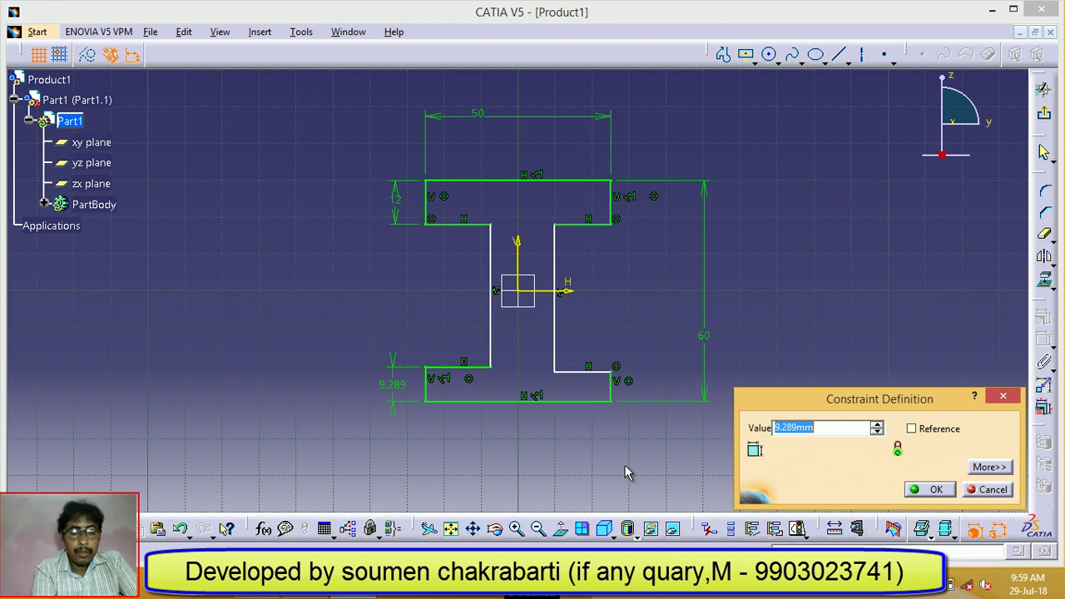
type("12")
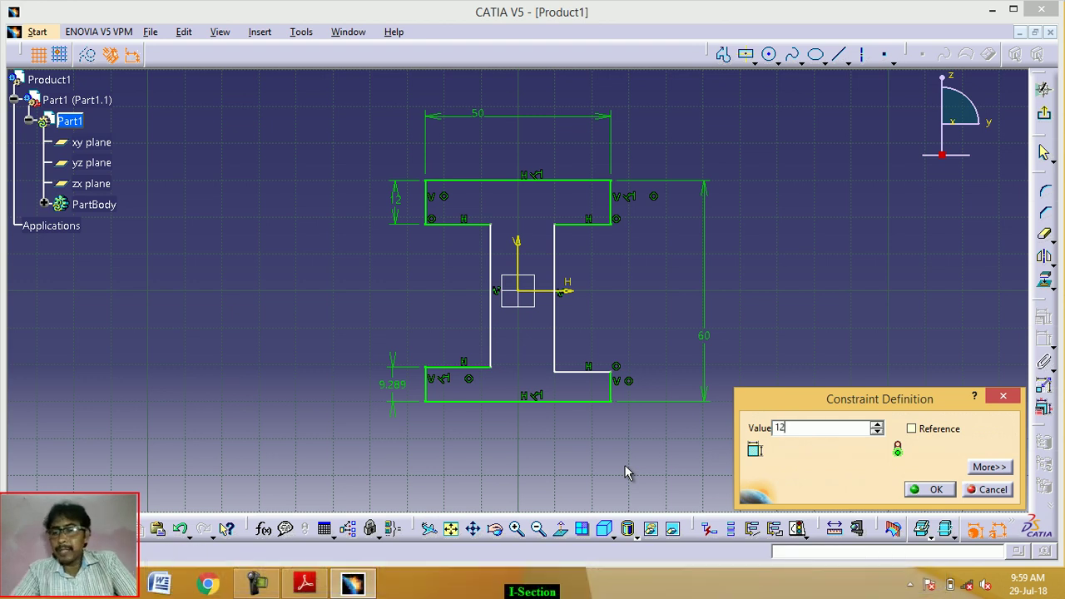
left_click(935, 491)
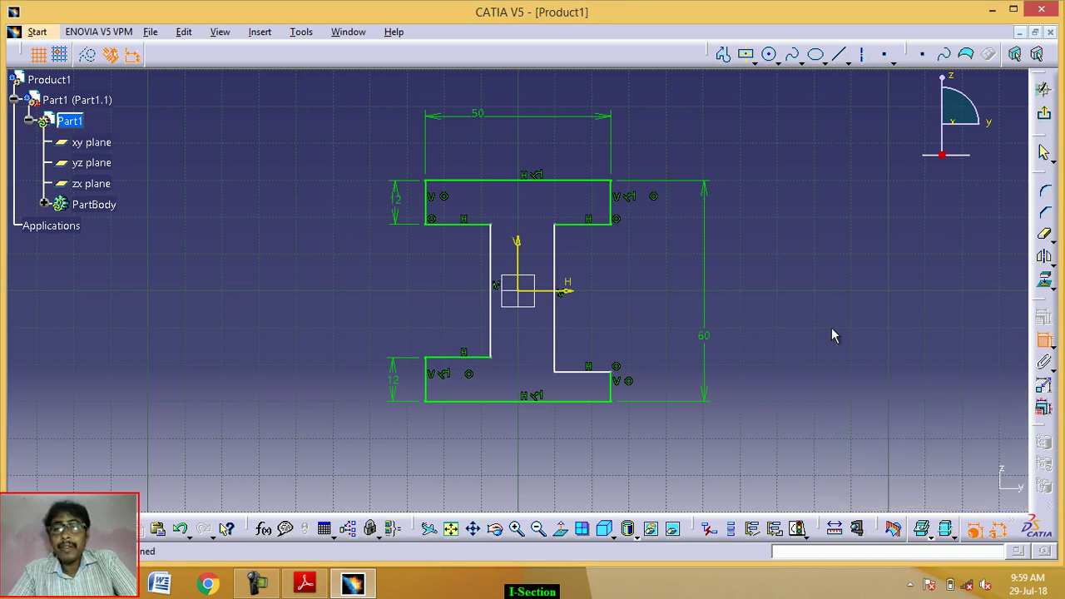
Constrain the lengths of the upper and lower flanges' right vertical edges, setting the lower one to 12 mm.
left_click(619, 212)
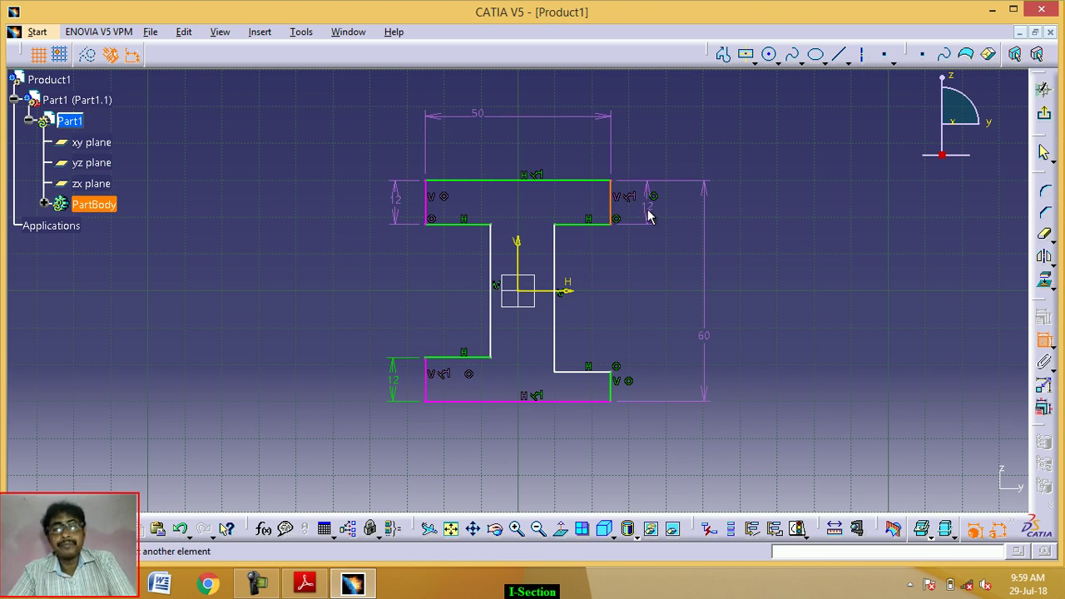
left_click(649, 216)
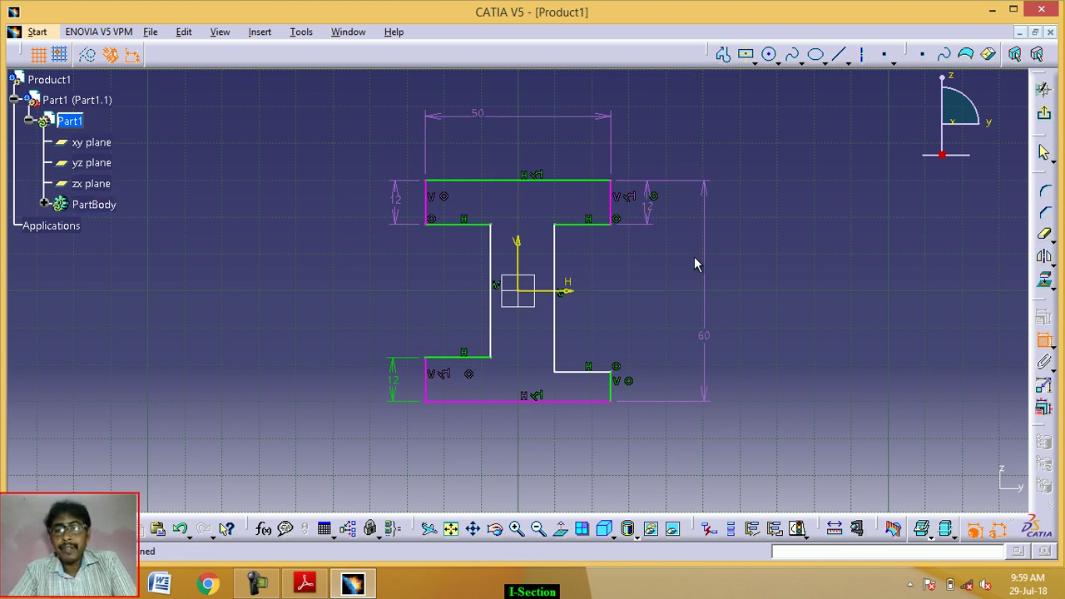
left_click(615, 389)
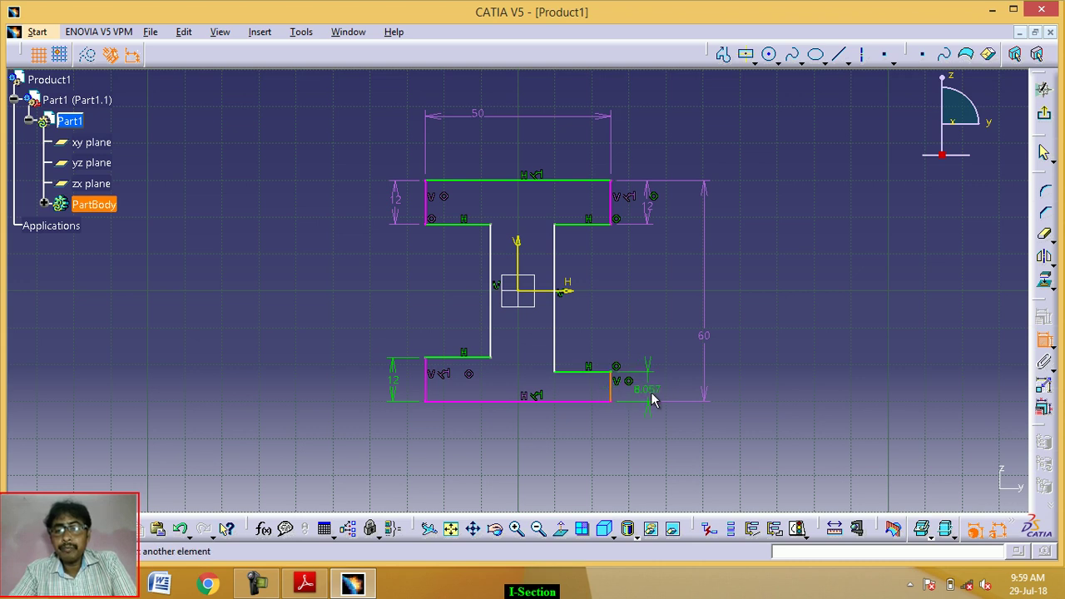
left_click(651, 400)
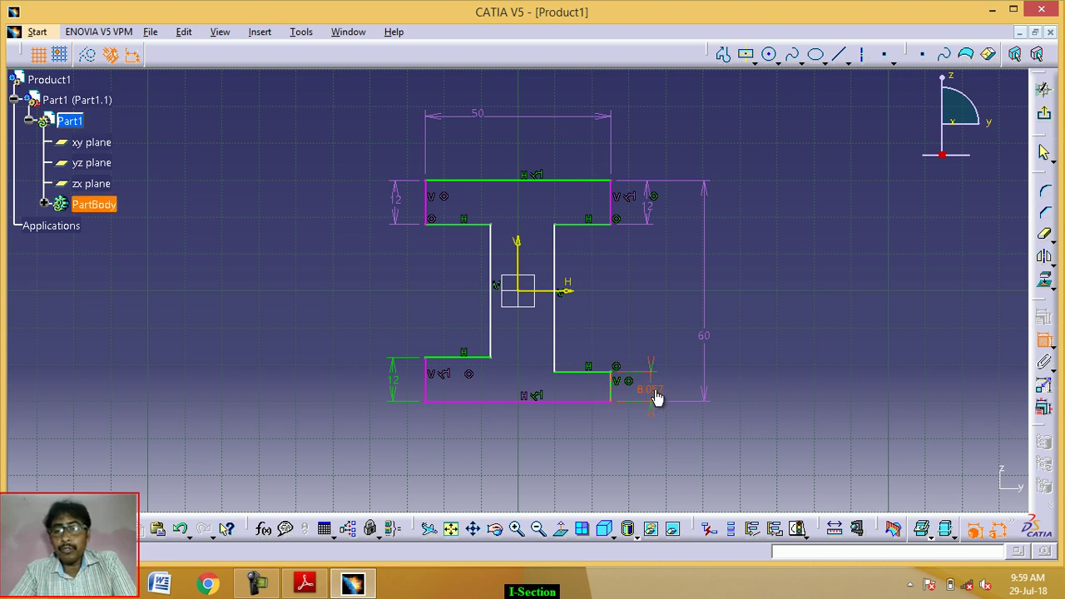
double_click(654, 396)
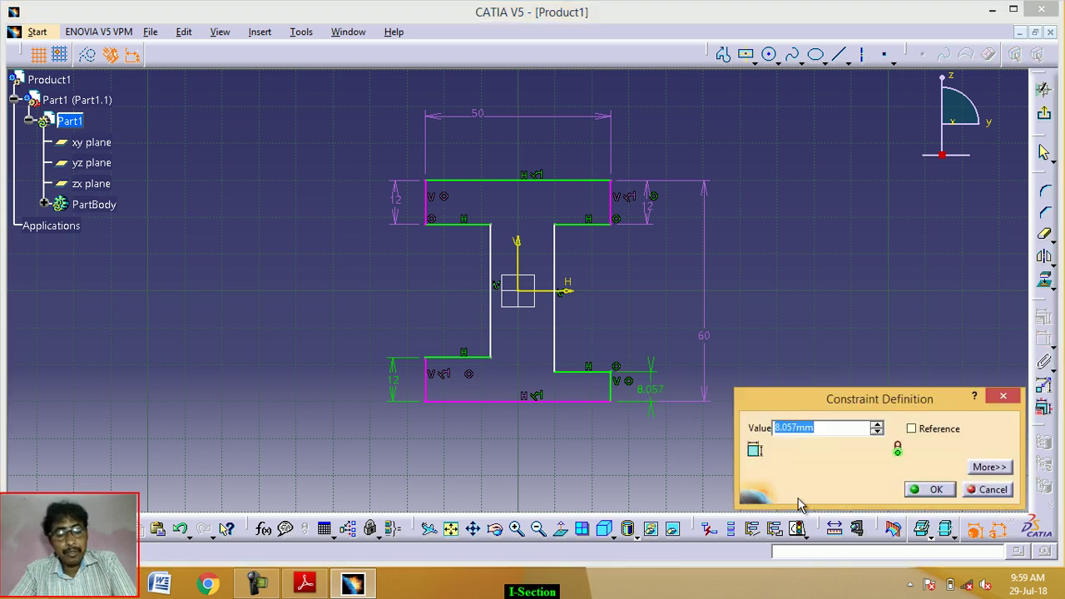
type("12")
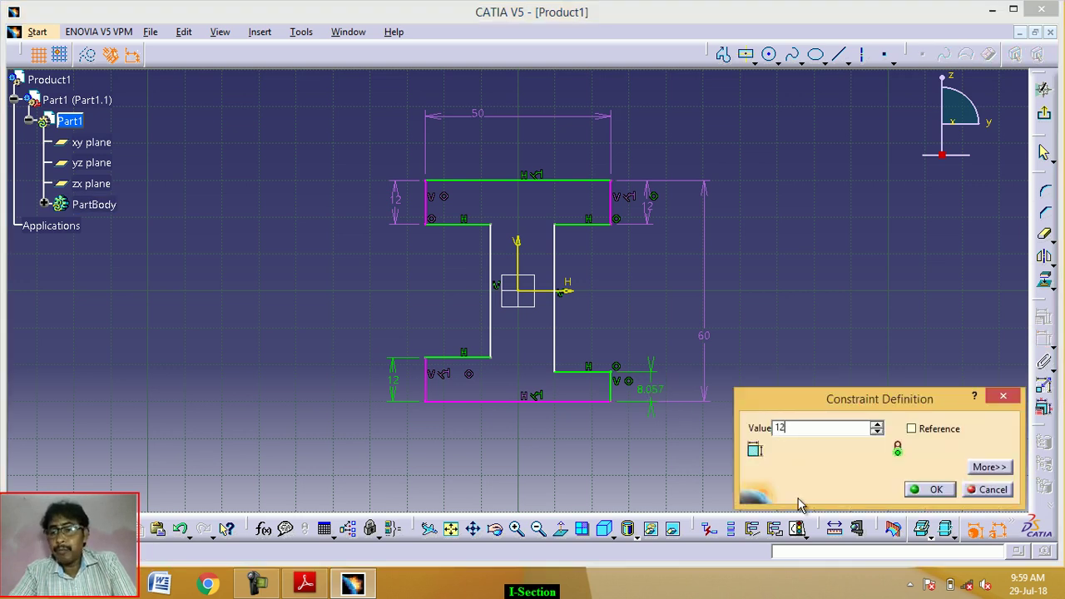
left_click(934, 491)
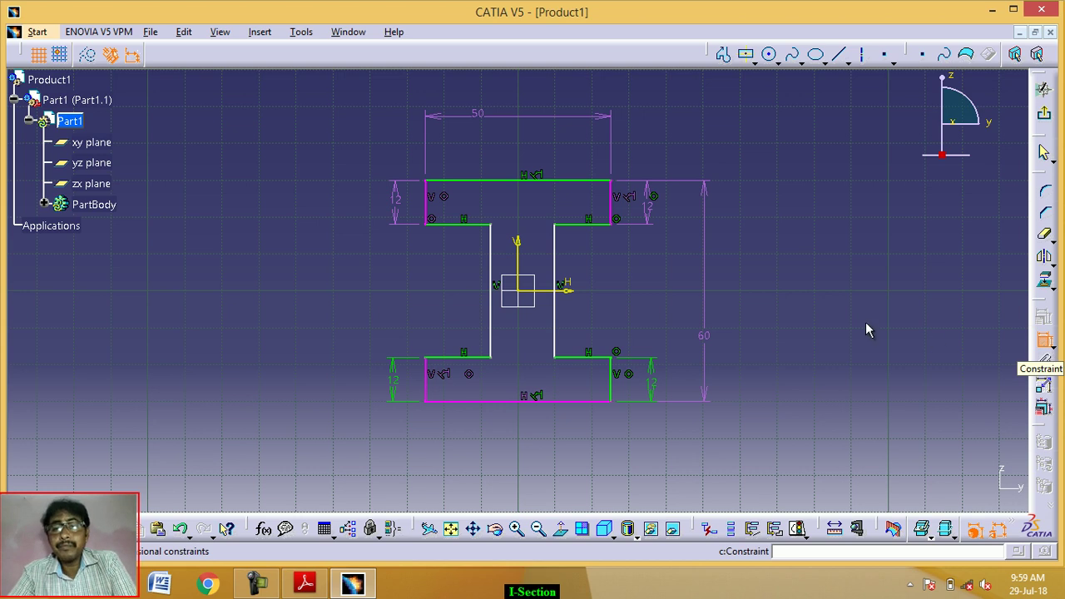
Constrain the length of the horizontal edge under the upper flange's right overhang and set it to 19 mm.
left_click(590, 226)
left_click(586, 255)
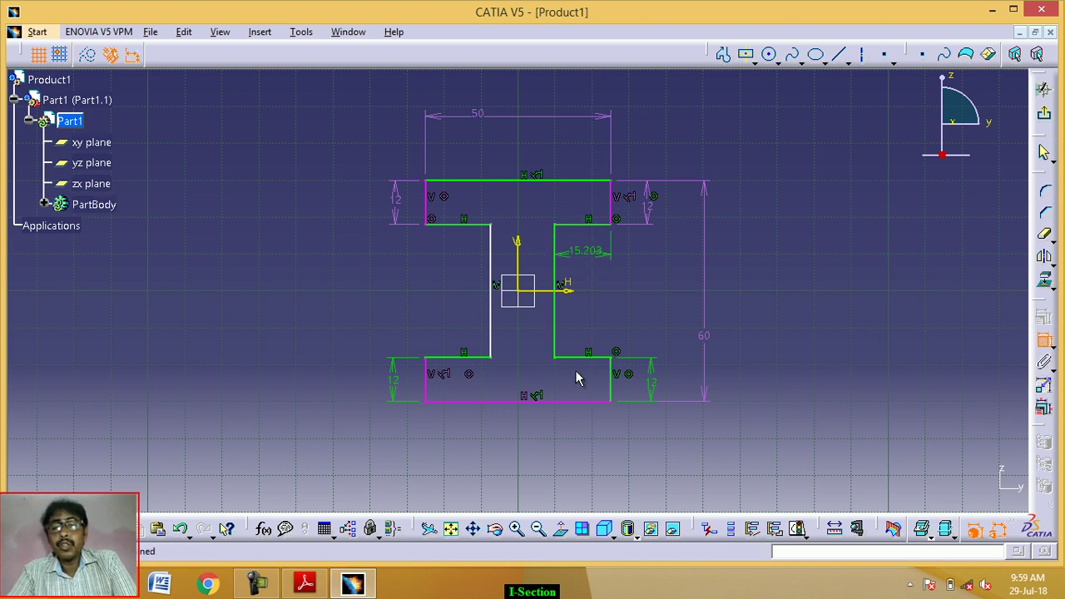
double_click(586, 252)
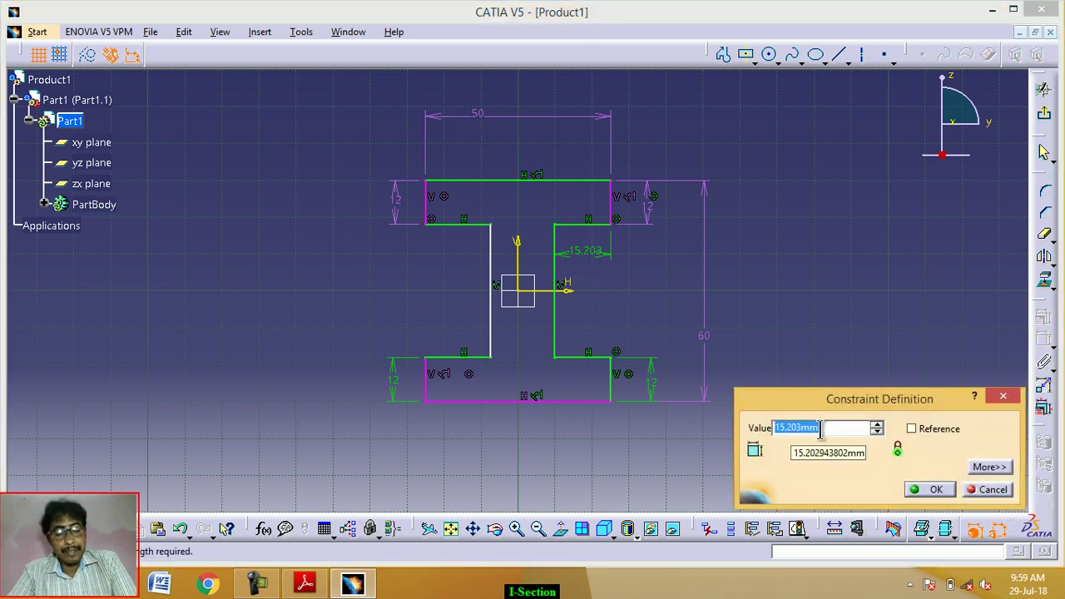
type("19")
double_click(816, 432)
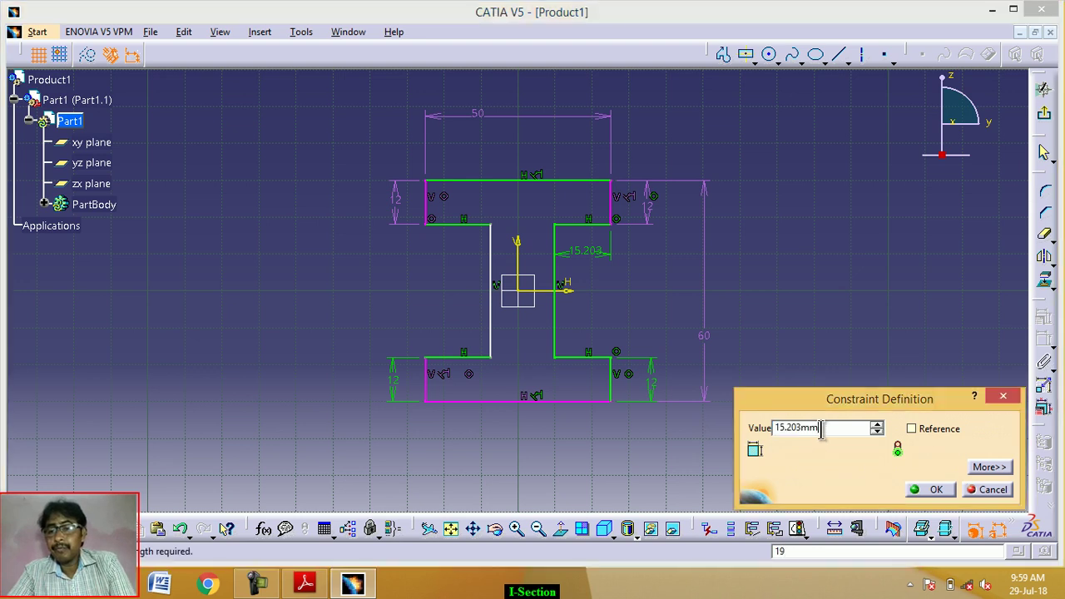
left_click(717, 424)
type("1")
left_click(837, 429)
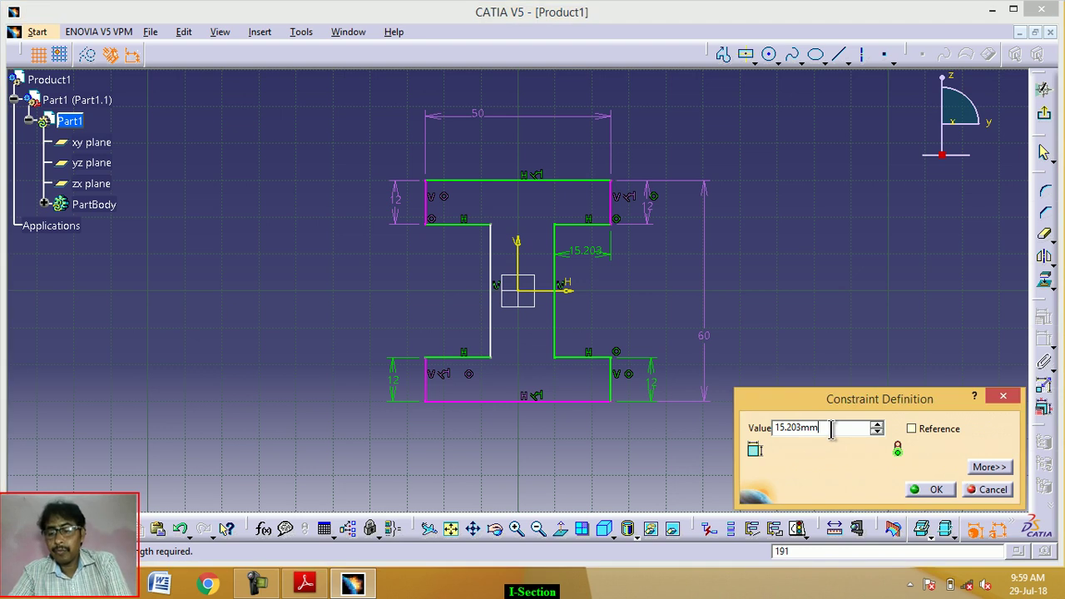
double_click(818, 428)
type("19")
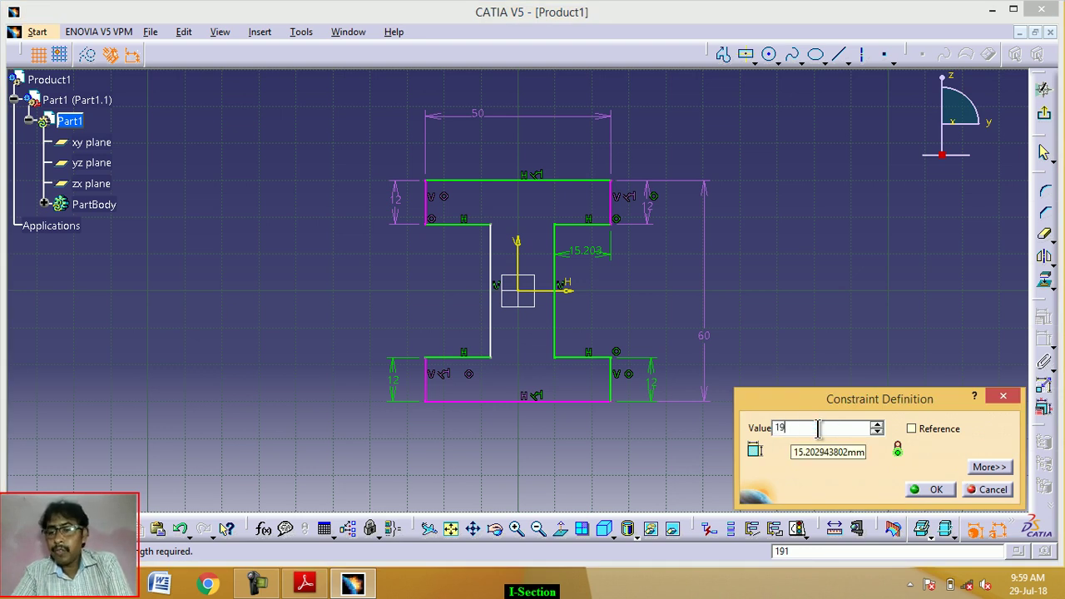
left_click(936, 491)
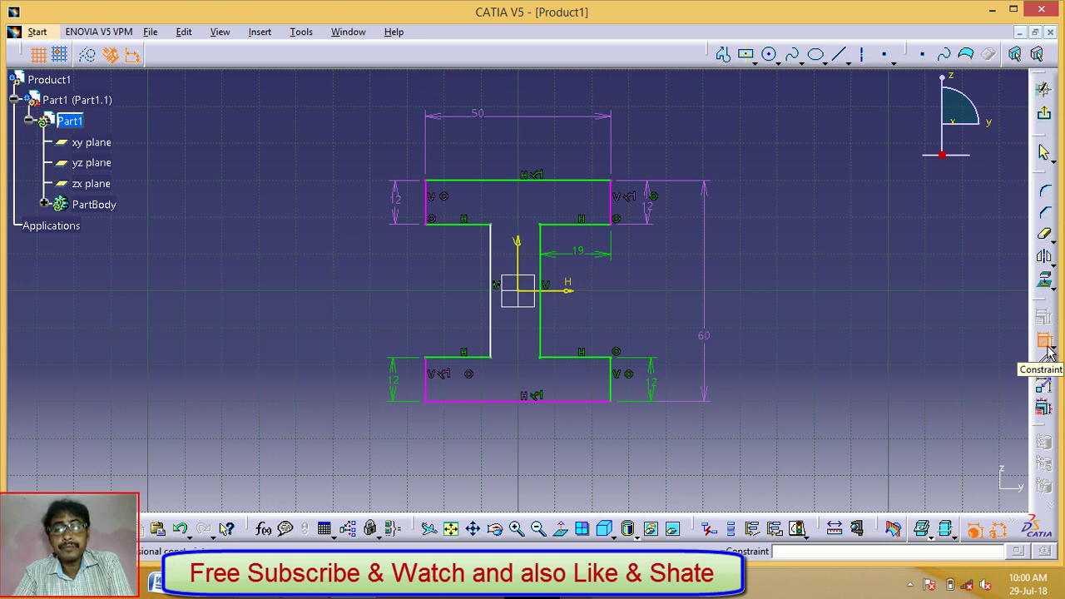
Constrain the distance between the web's two vertical edges and set it to 12 mm.
left_click(494, 271)
left_click(495, 273)
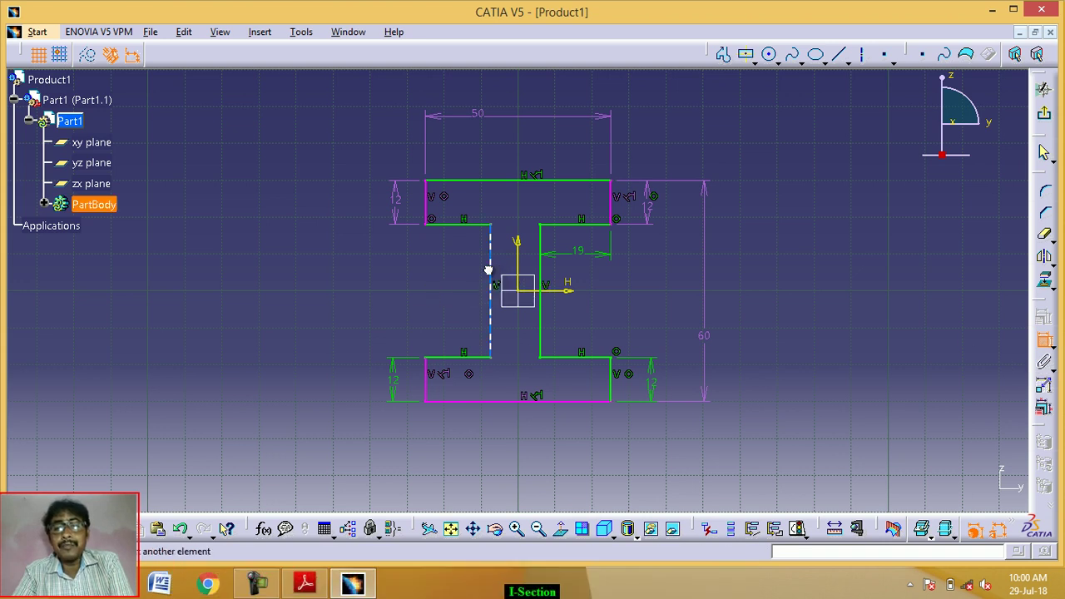
left_click(544, 277)
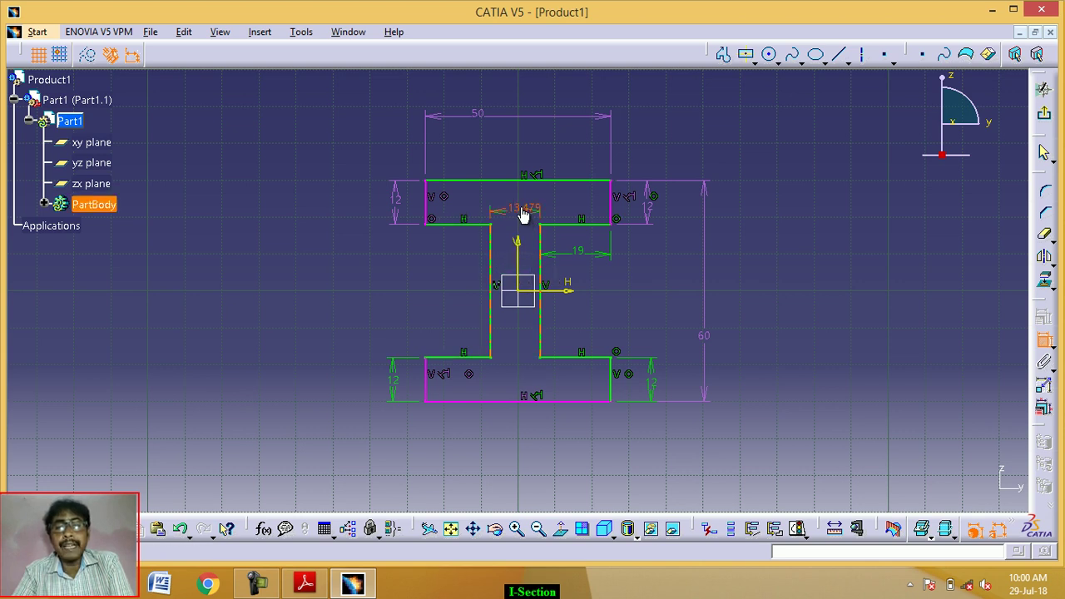
double_click(522, 212)
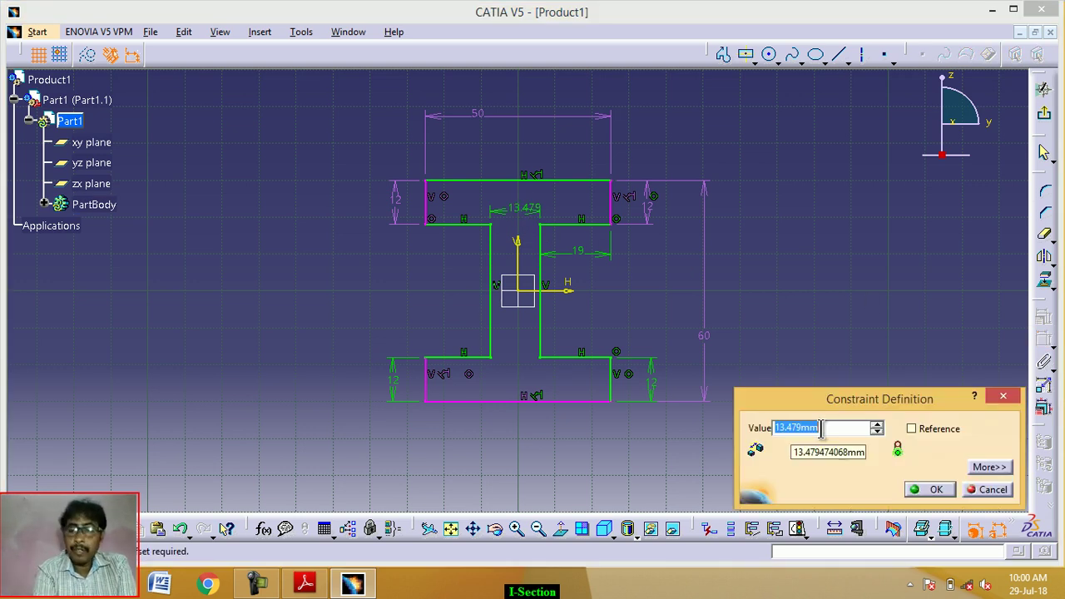
type("12")
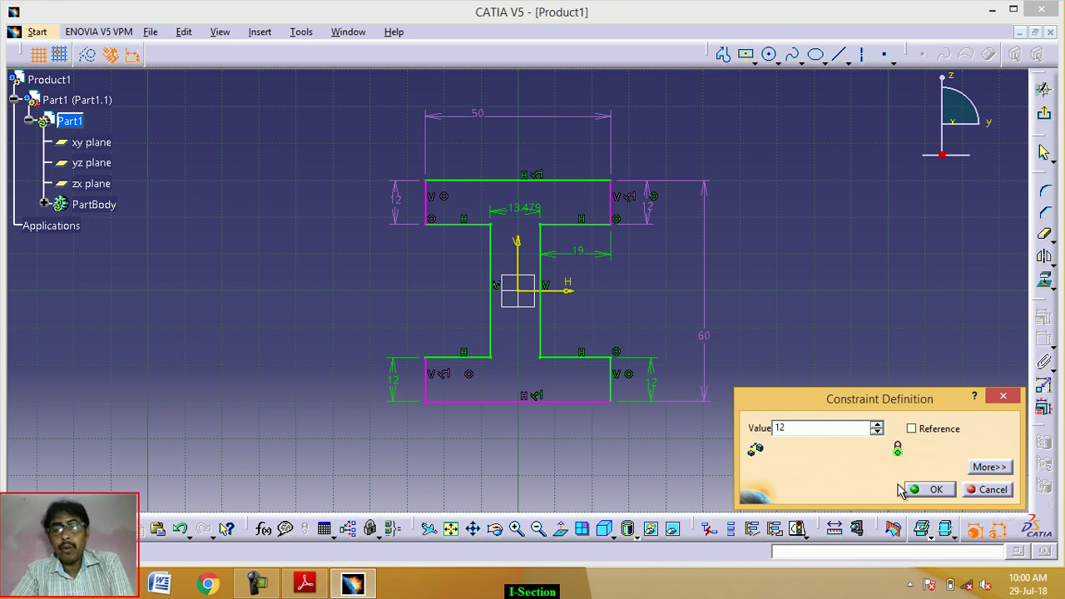
left_click(932, 490)
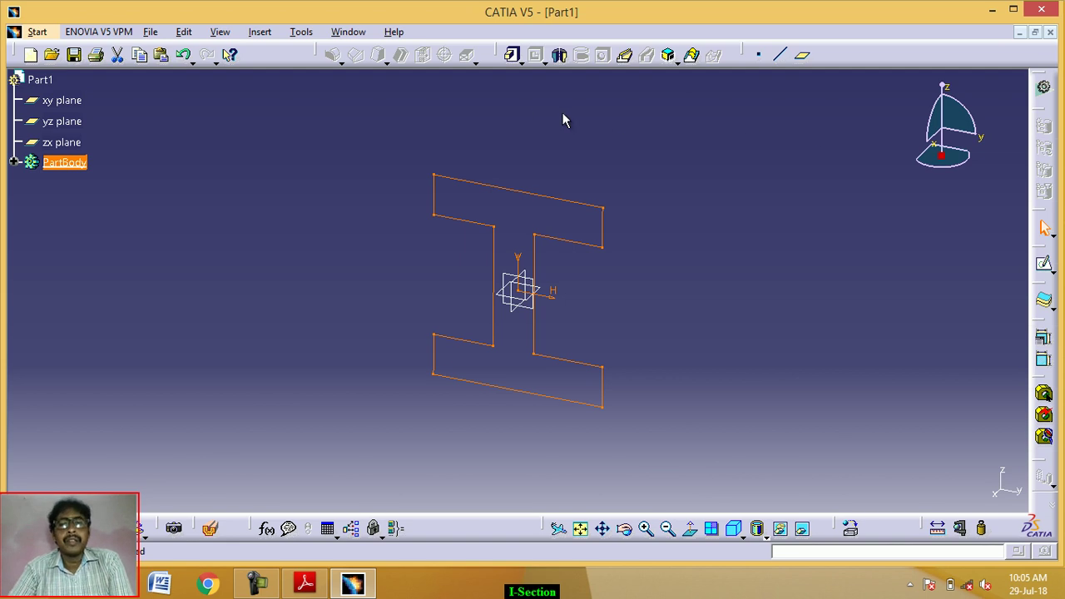
Pad the I-section sketch to a length of 75 mm, previewing the solid before accepting it.
left_click(514, 56)
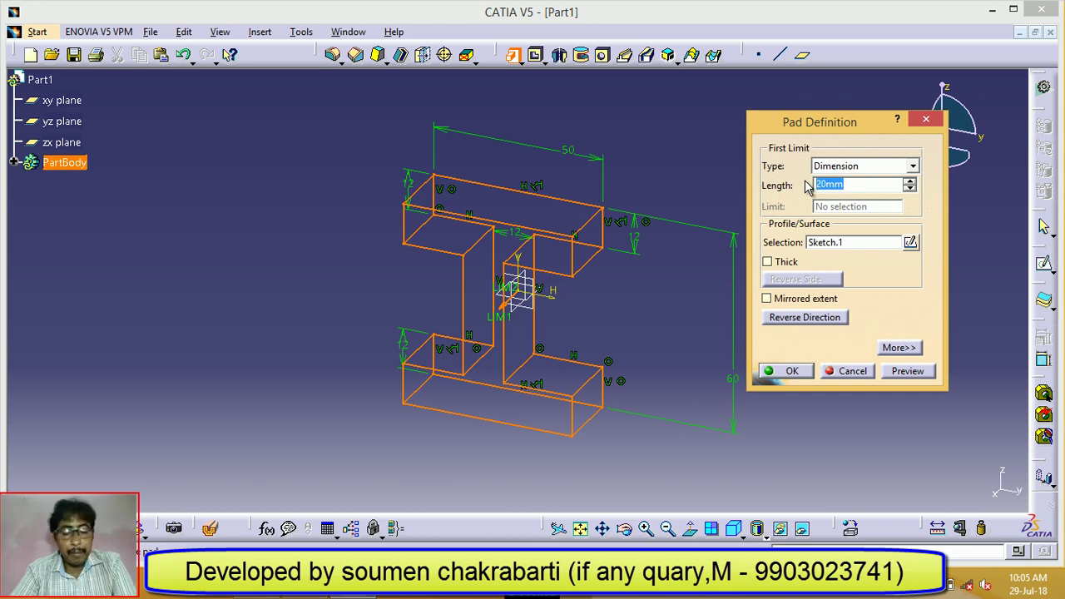
type("75")
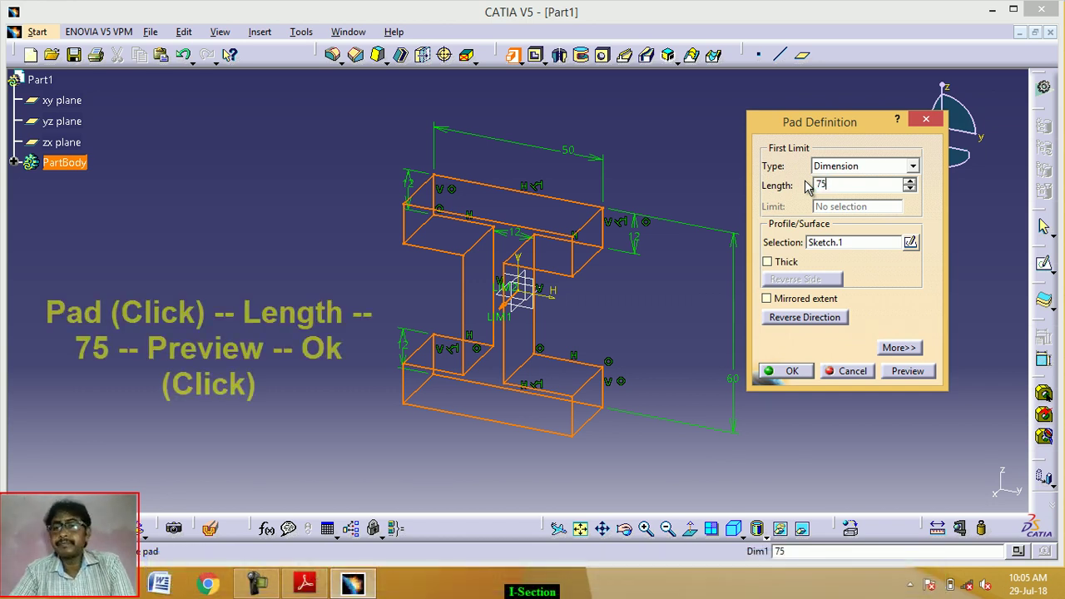
left_click(909, 371)
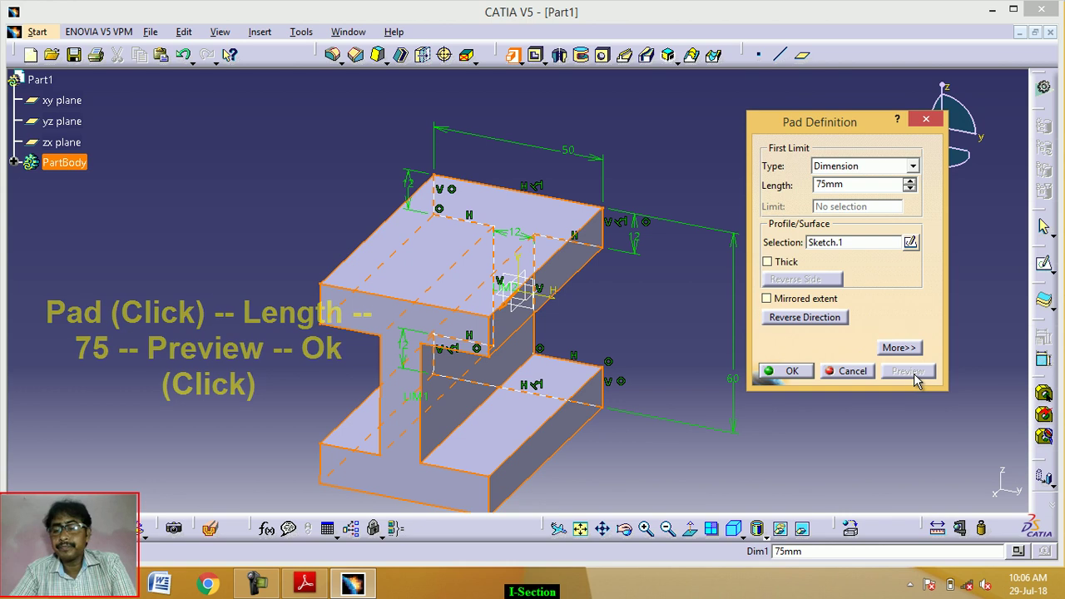
left_click(792, 371)
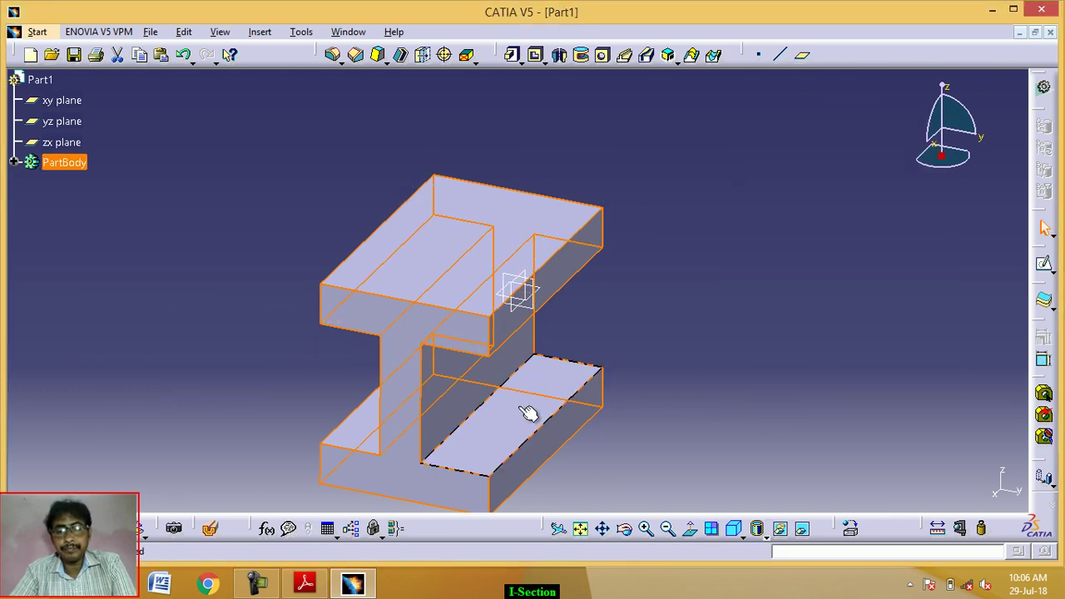
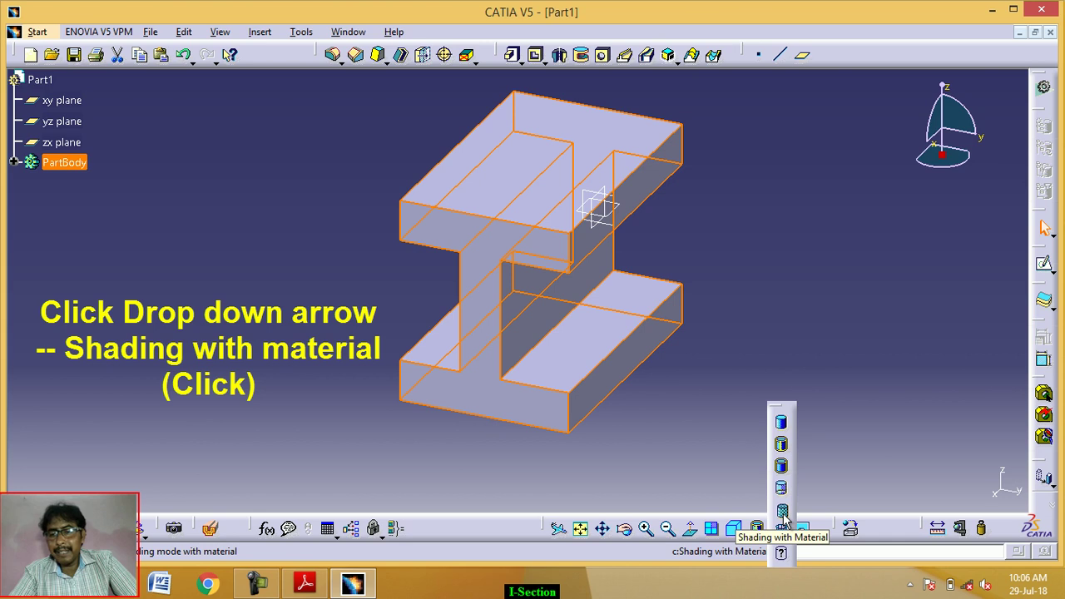
Set the display to Shading with Material and apply the Cedar material from the Wood family to the I-section solid.
left_click(782, 512)
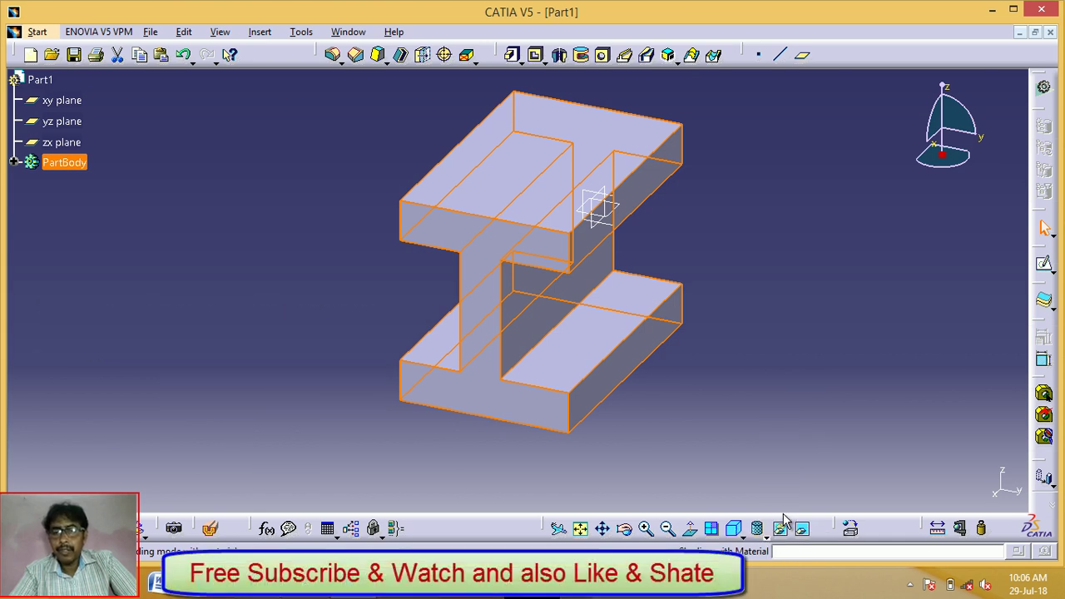
left_click(851, 532)
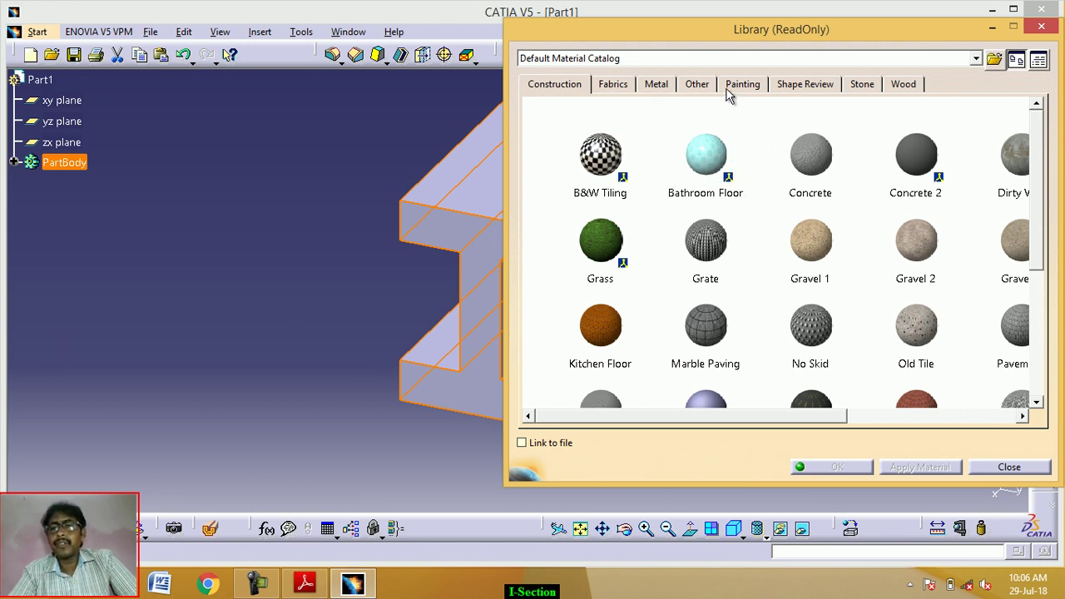
left_click(902, 84)
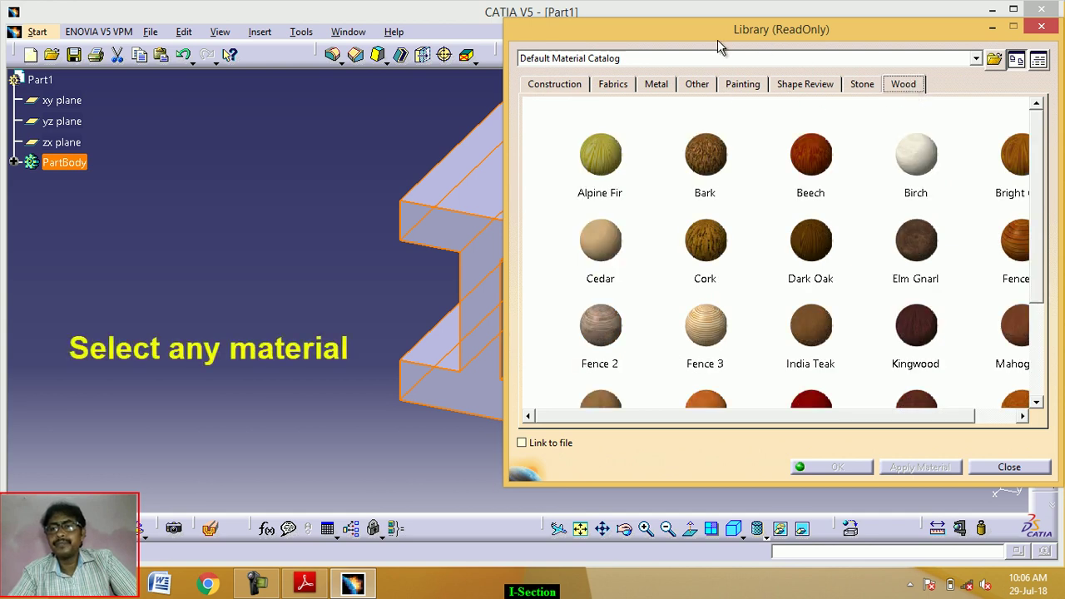
left_click_drag(684, 35, 817, 29)
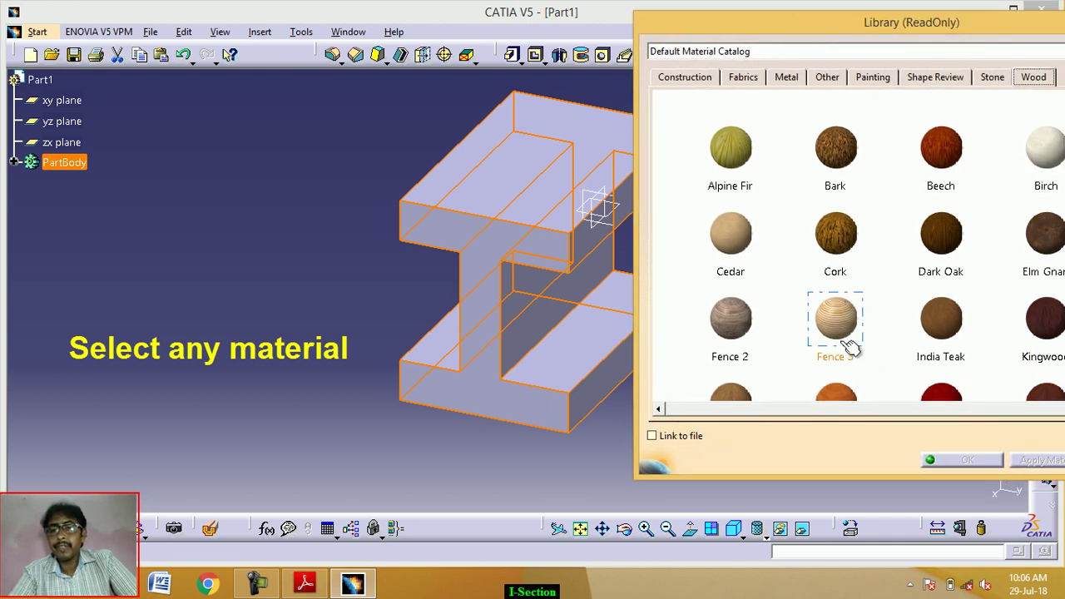
left_click(741, 242)
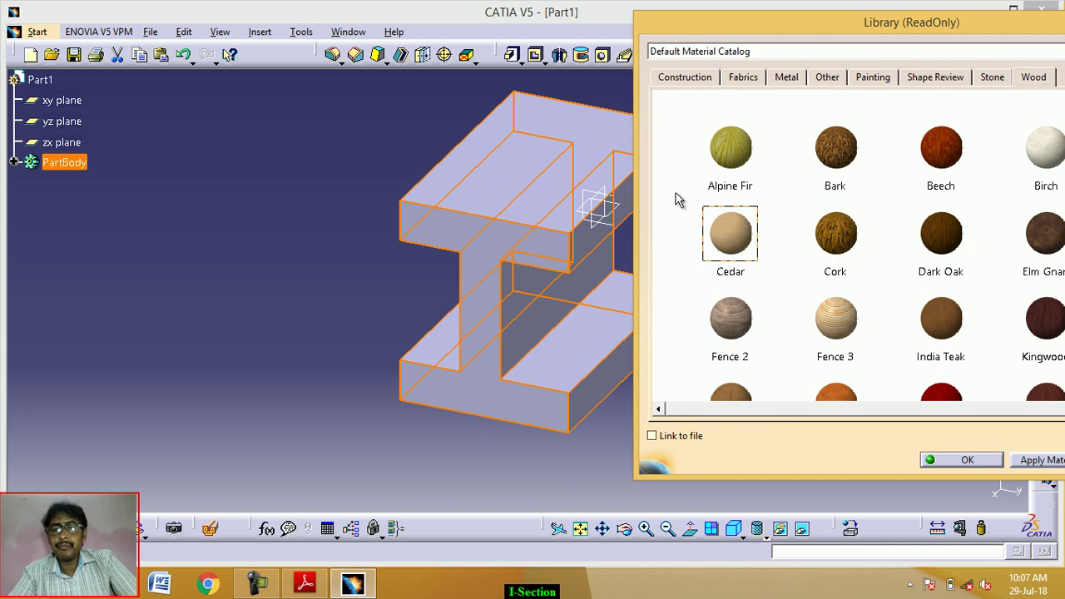
left_click(509, 165)
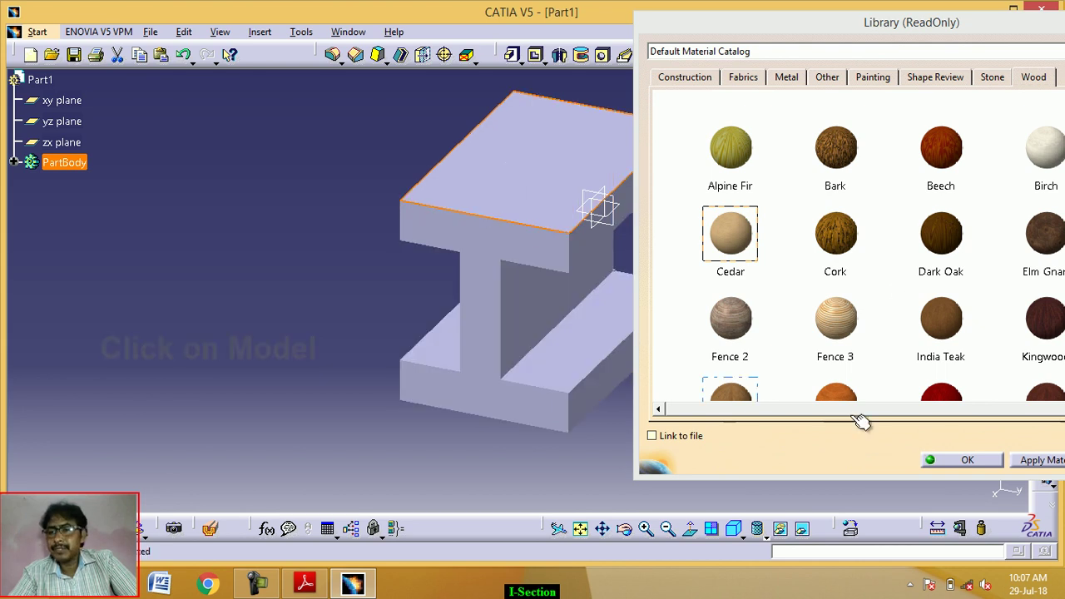
left_click_drag(1009, 20, 959, 21)
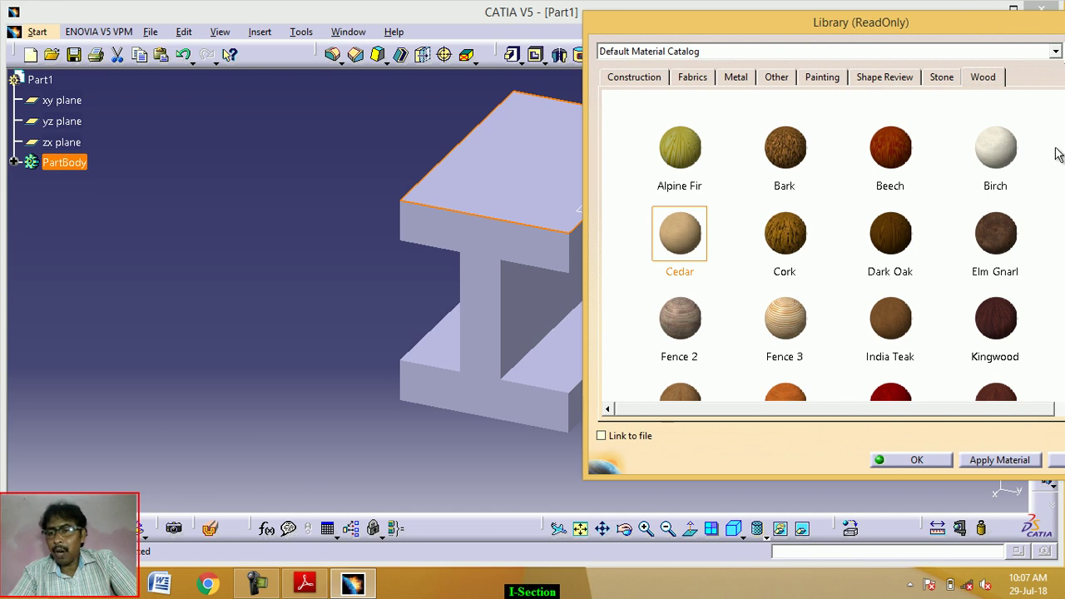
left_click(999, 461)
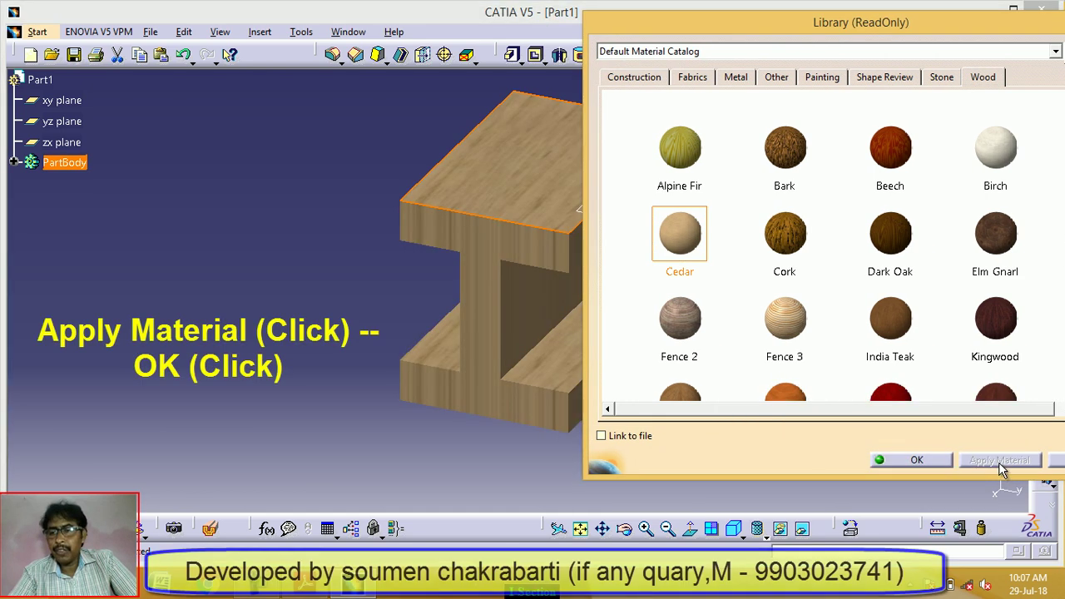
left_click(920, 463)
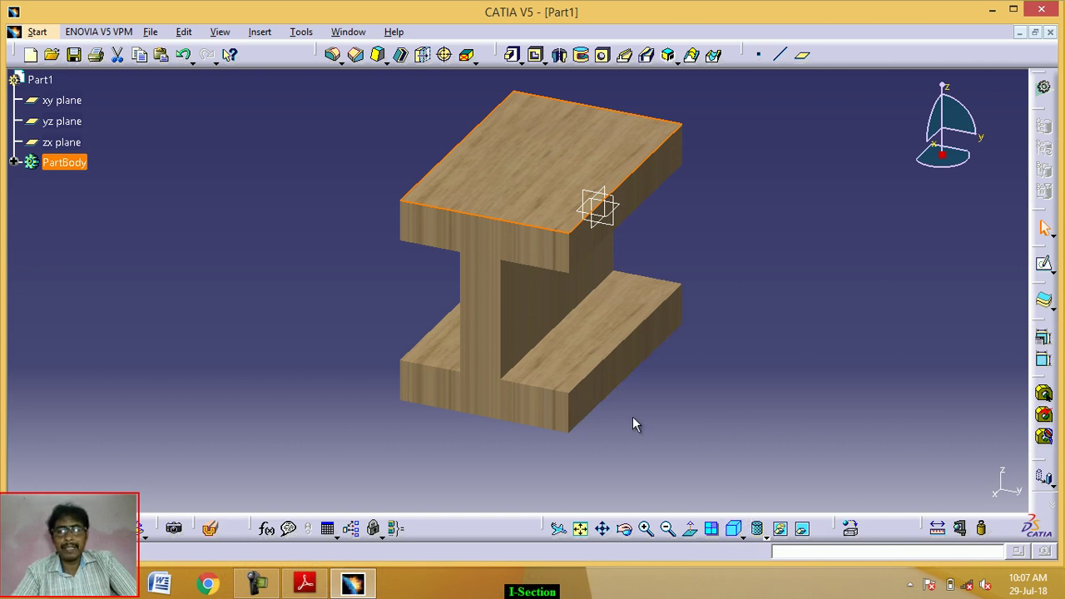
Examine the I-section solid in the isometric, front, right and top standard views, finishing in the isometric view.
left_click(744, 538)
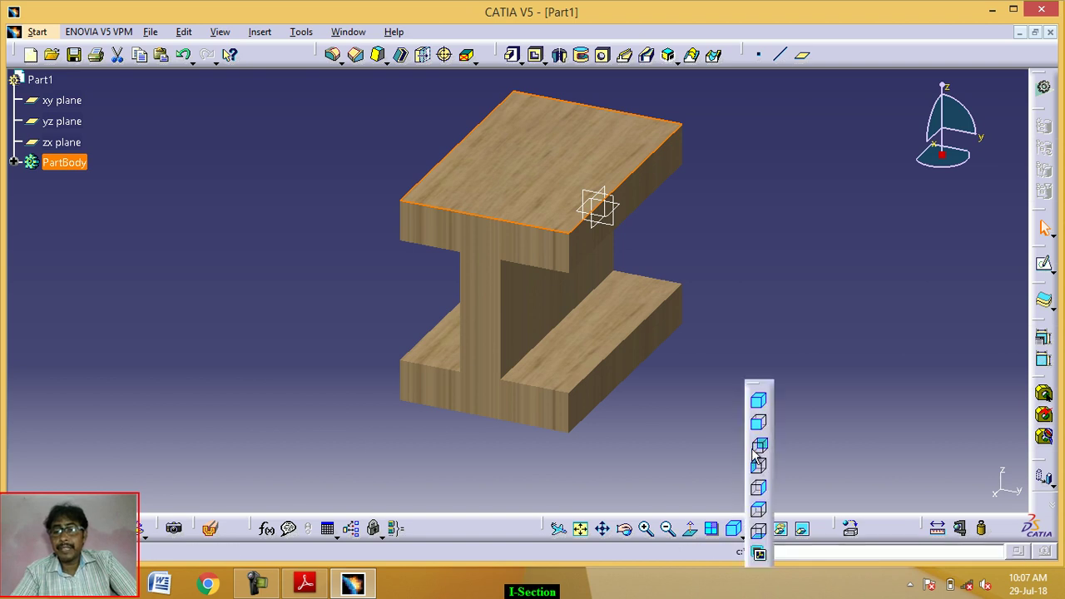
left_click(760, 404)
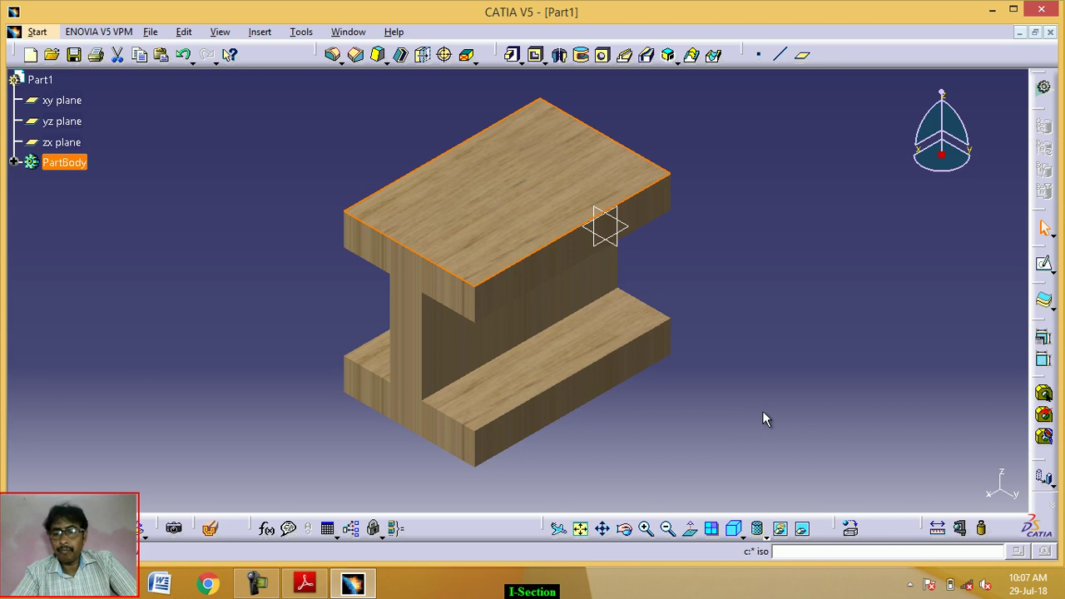
left_click(741, 536)
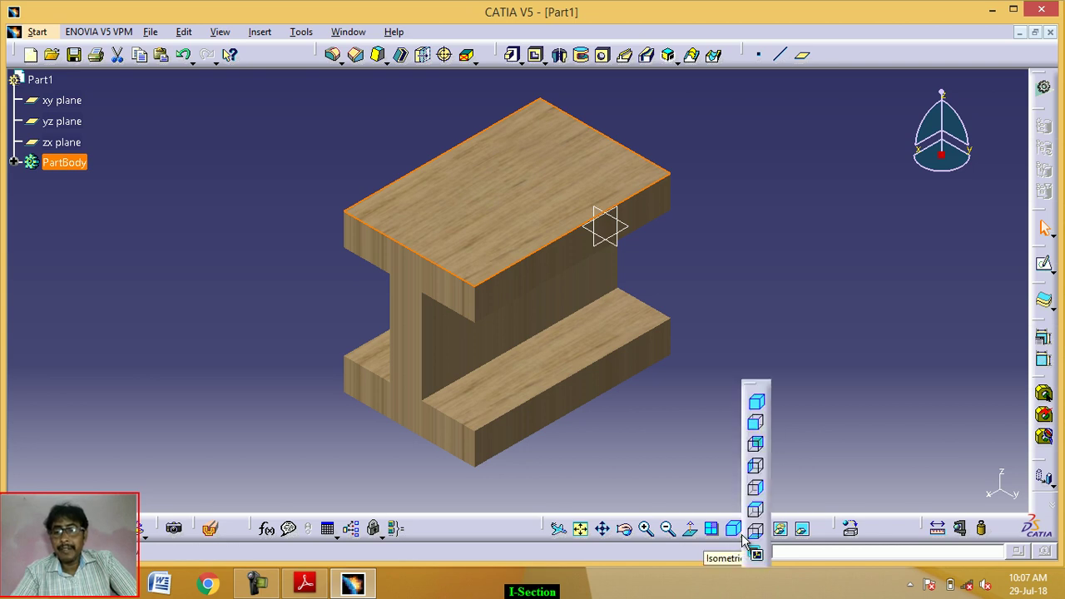
left_click(755, 441)
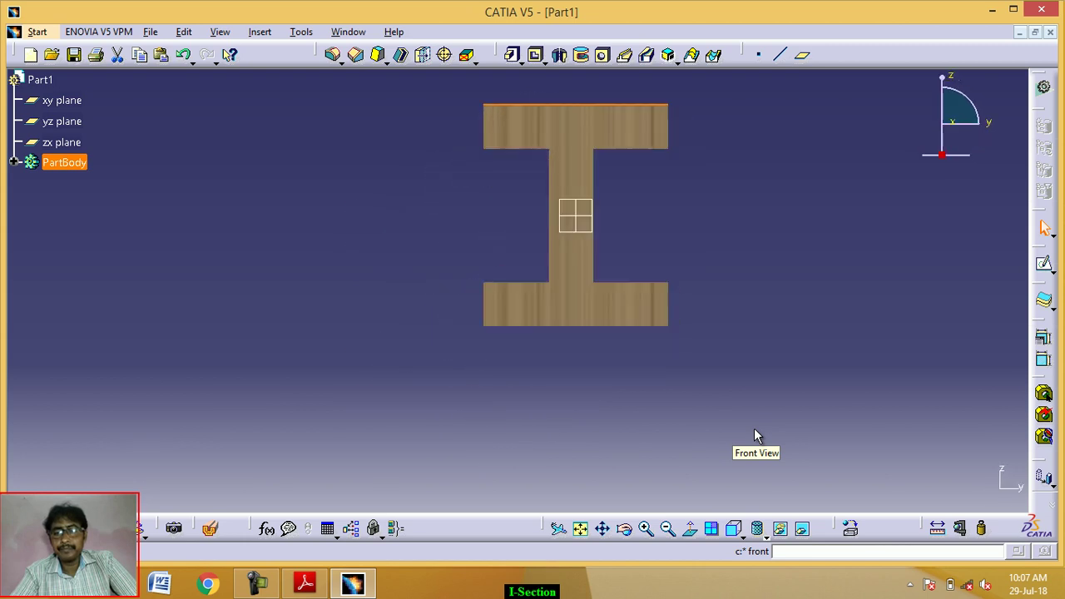
middle_click_drag(587, 307, 511, 380)
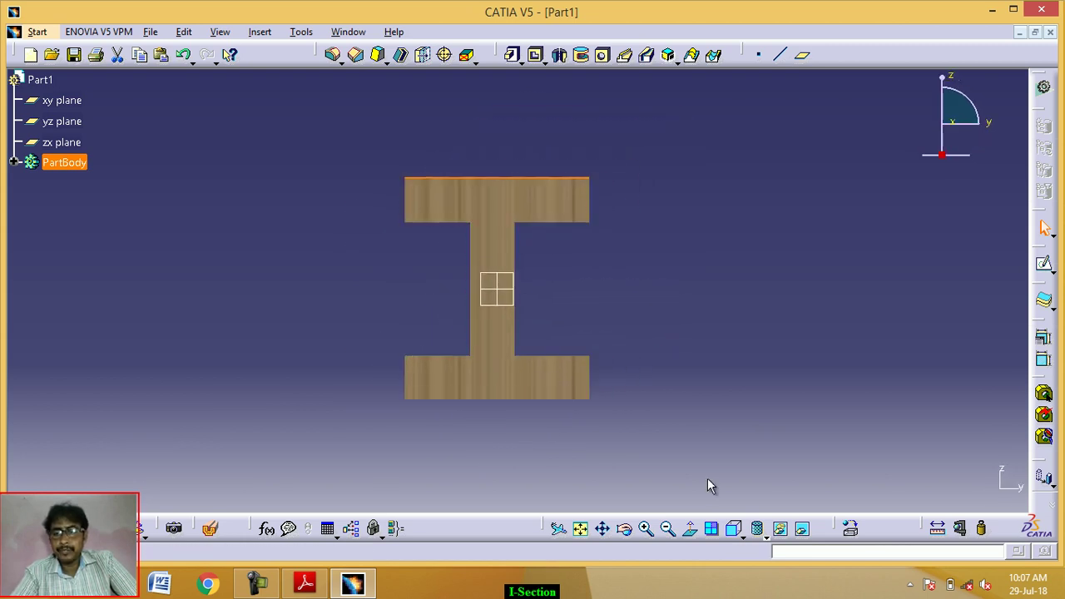
left_click(743, 537)
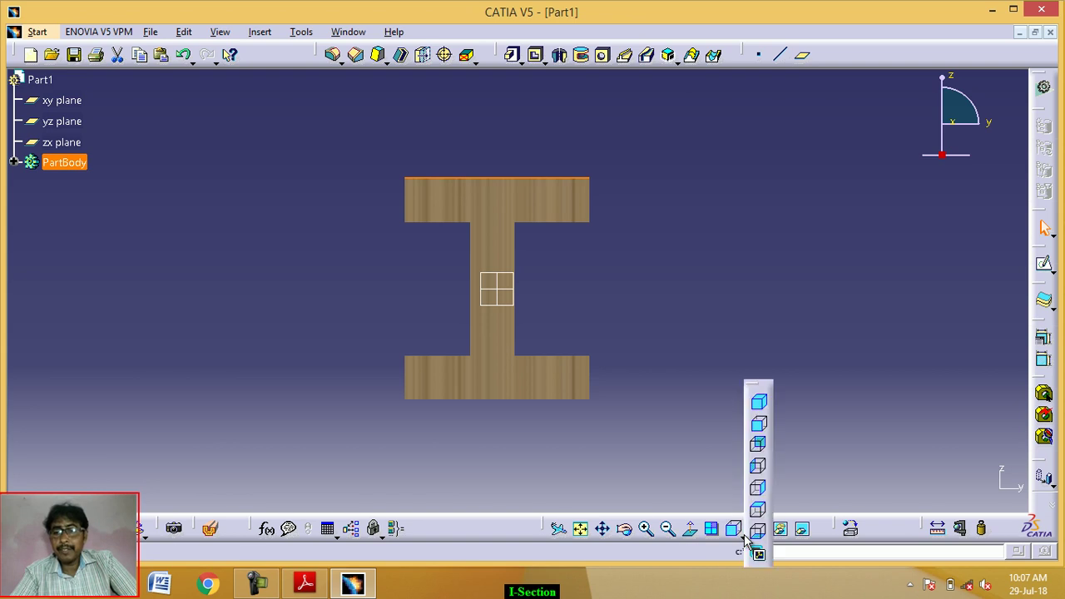
left_click(764, 497)
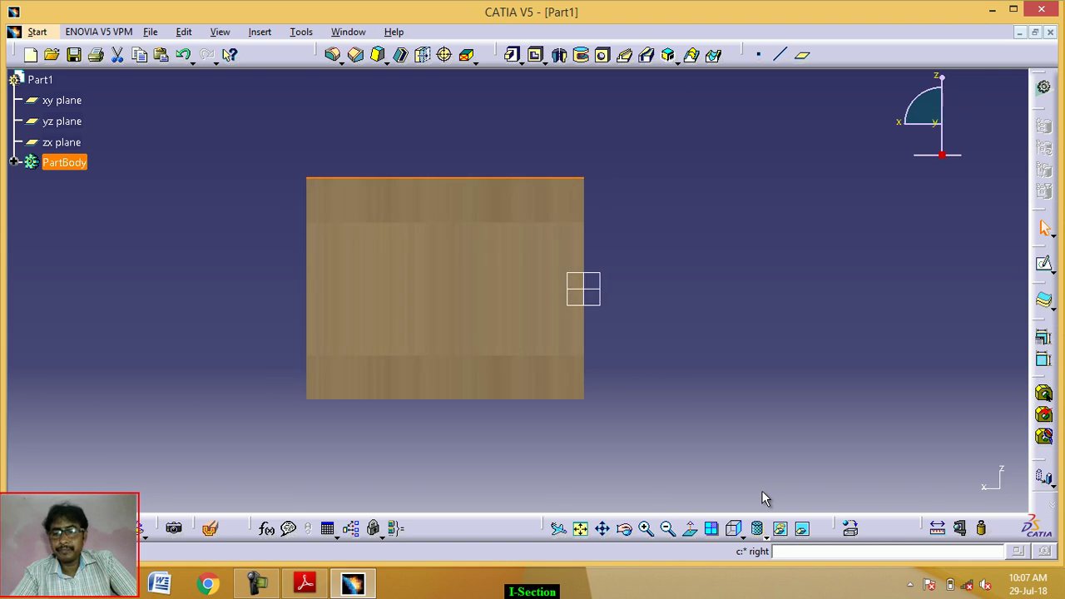
left_click(745, 536)
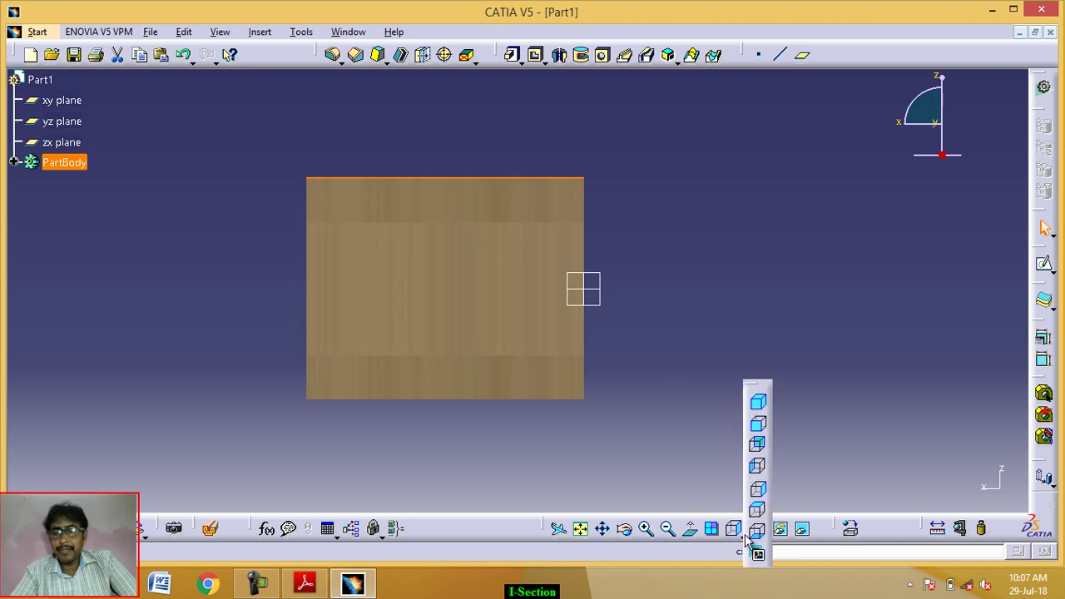
left_click(758, 513)
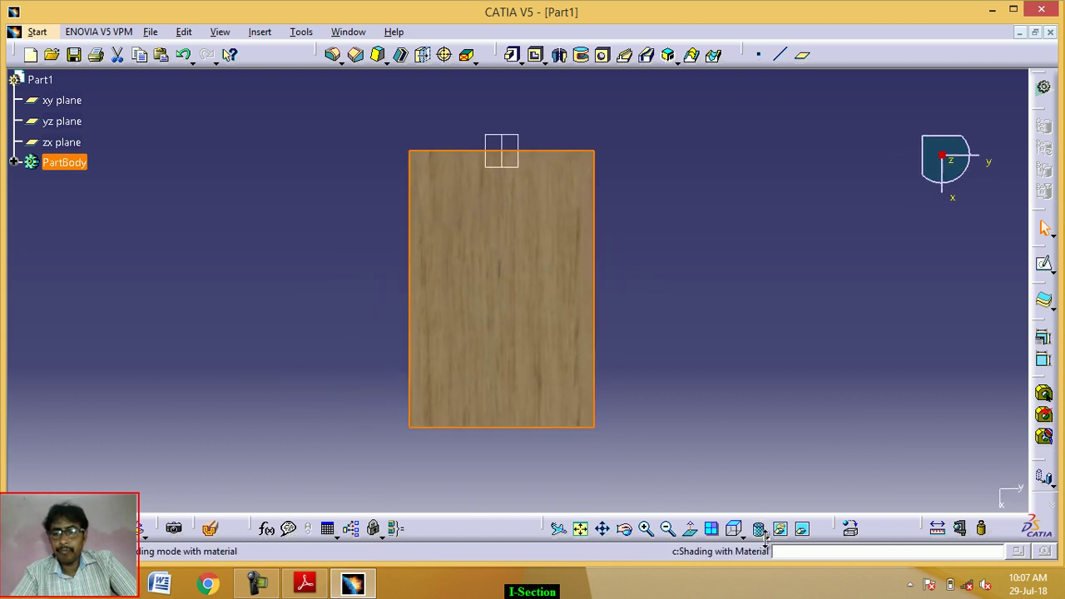
left_click(740, 533)
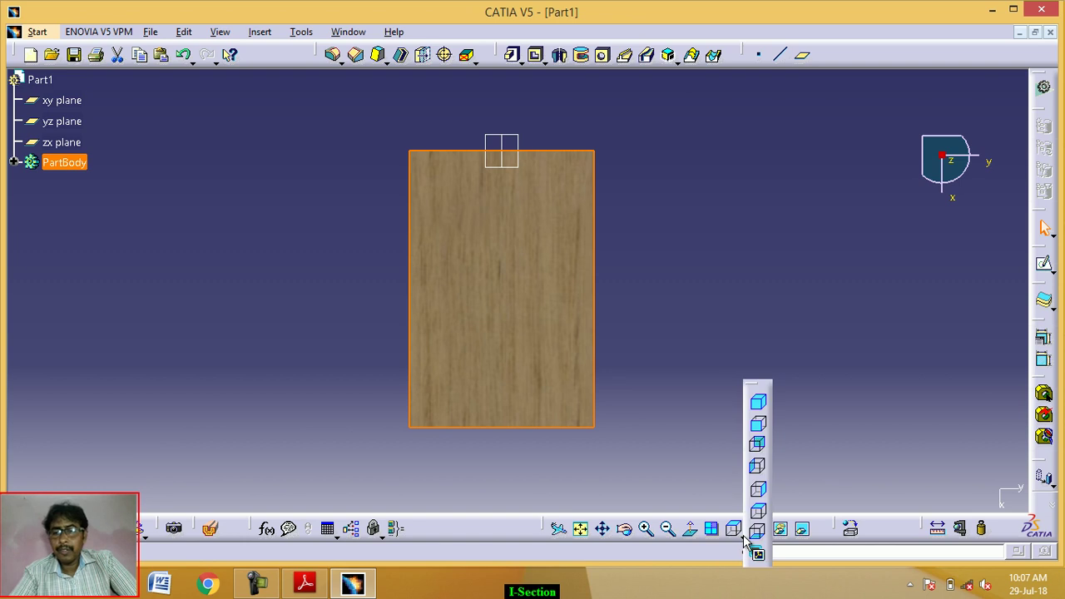
left_click(758, 406)
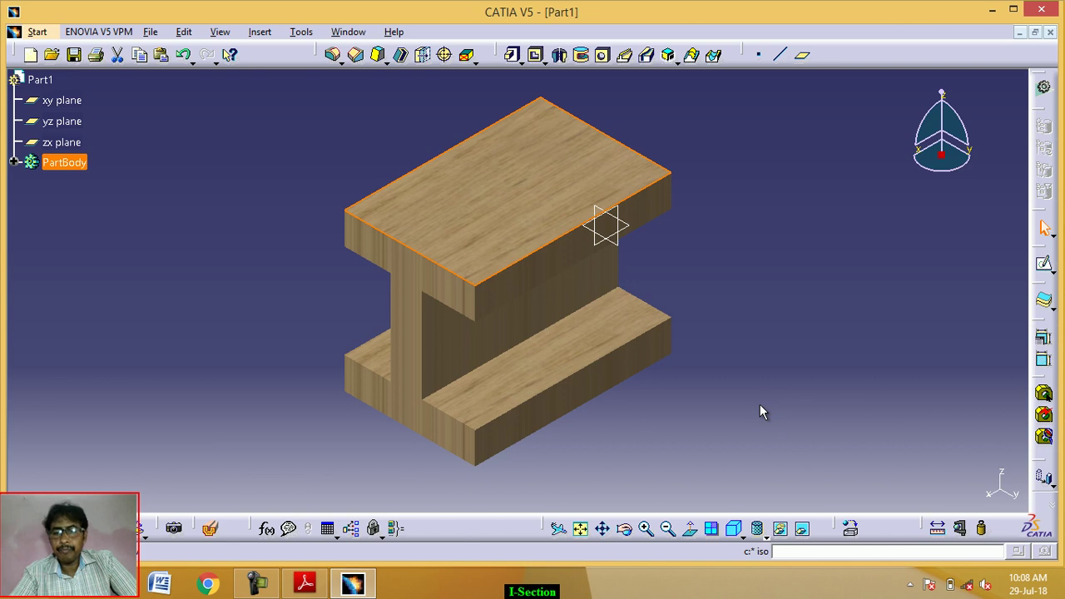
Examine the solid by zooming out and in, rotating it, restoring the isometric view and panning.
left_click(668, 530)
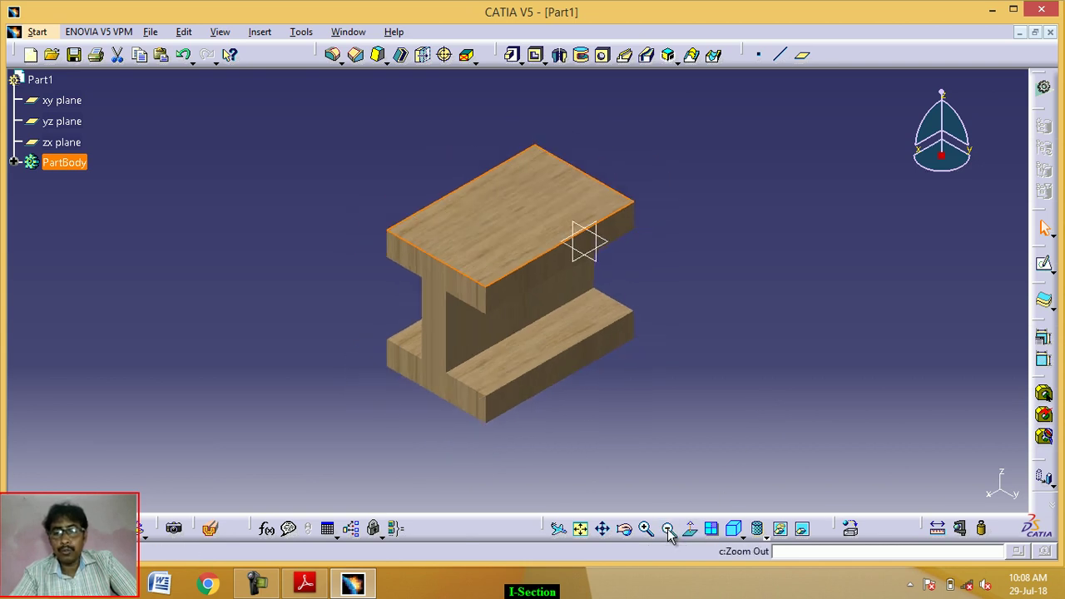
left_click(668, 531)
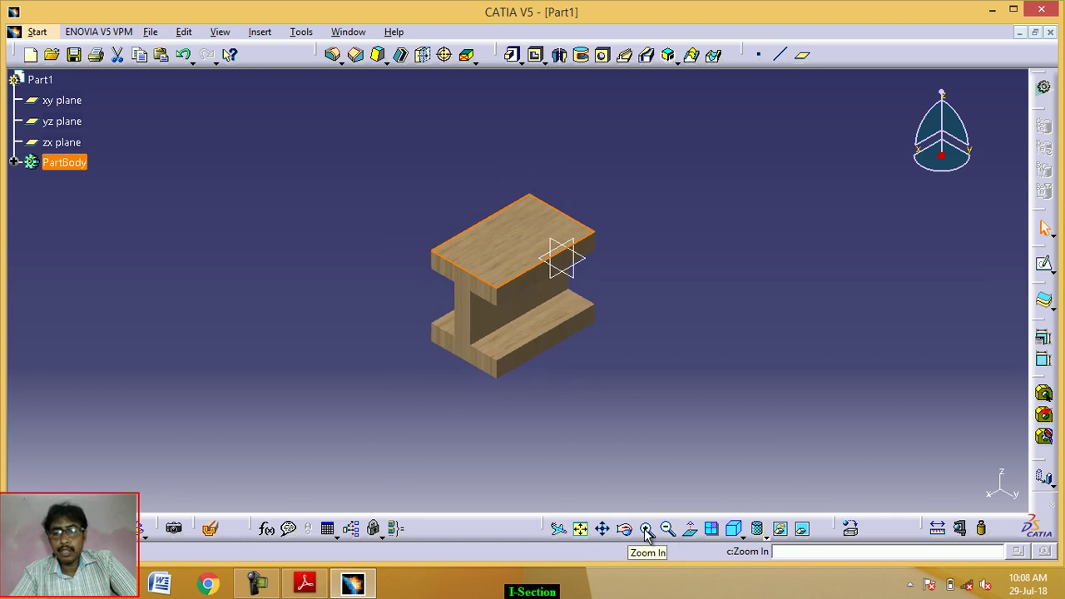
left_click(646, 531)
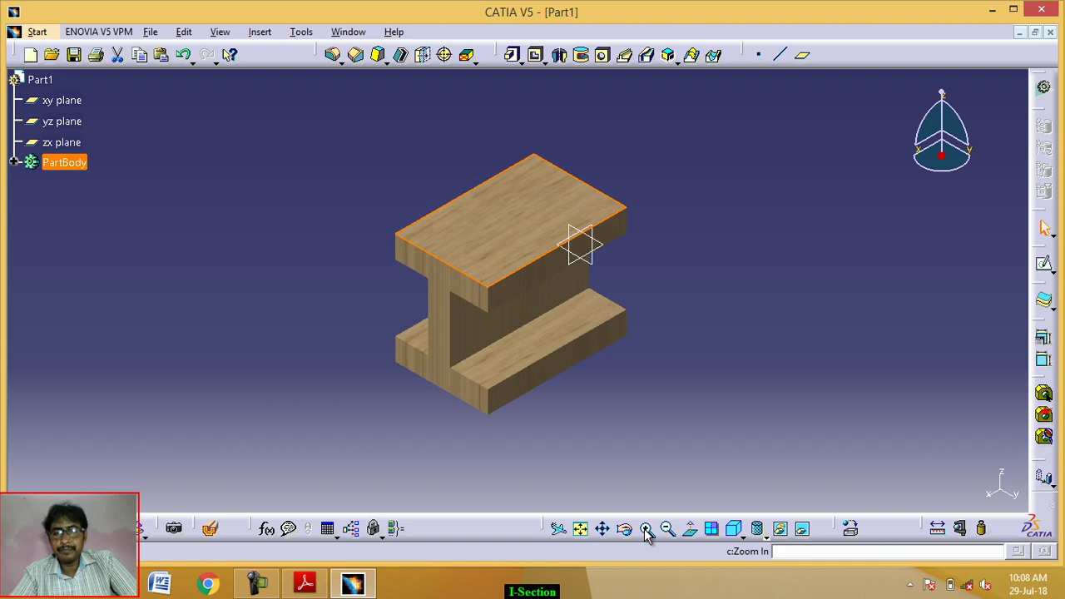
left_click(645, 531)
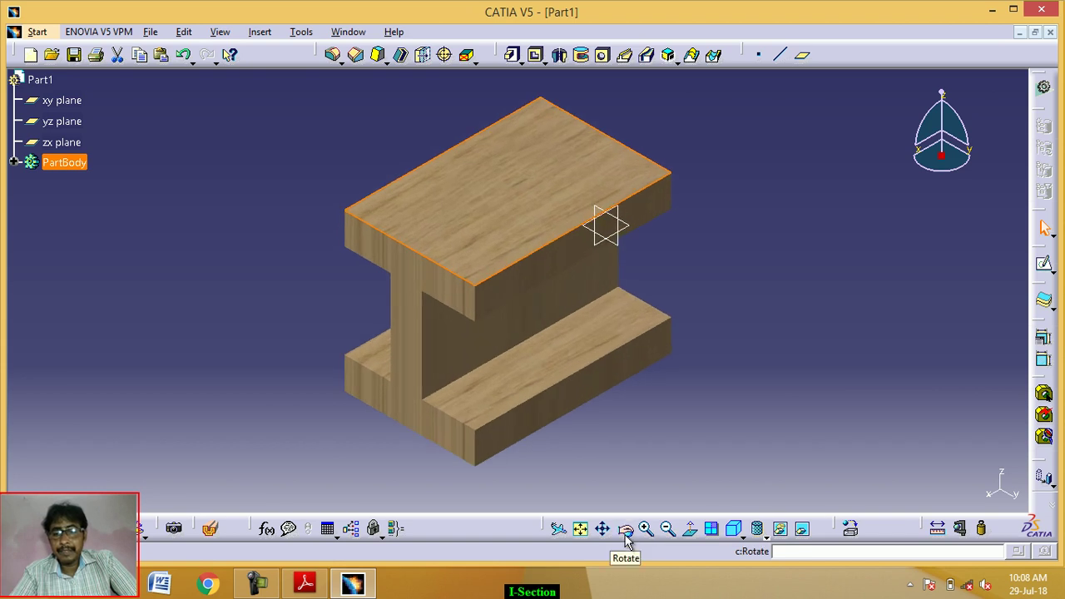
left_click(626, 533)
left_click_drag(640, 469, 661, 452)
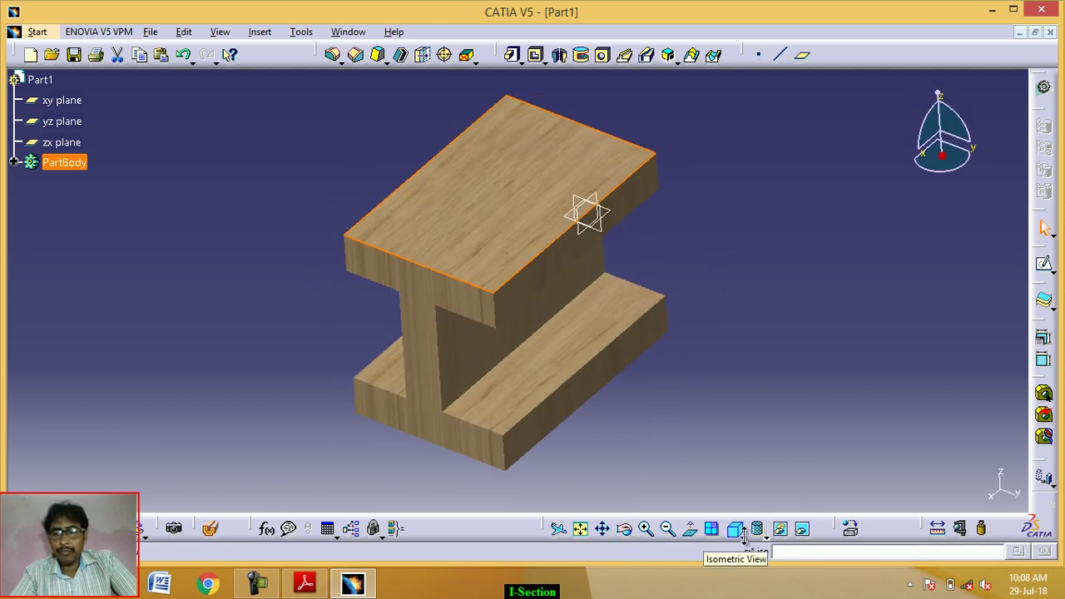
left_click(744, 539)
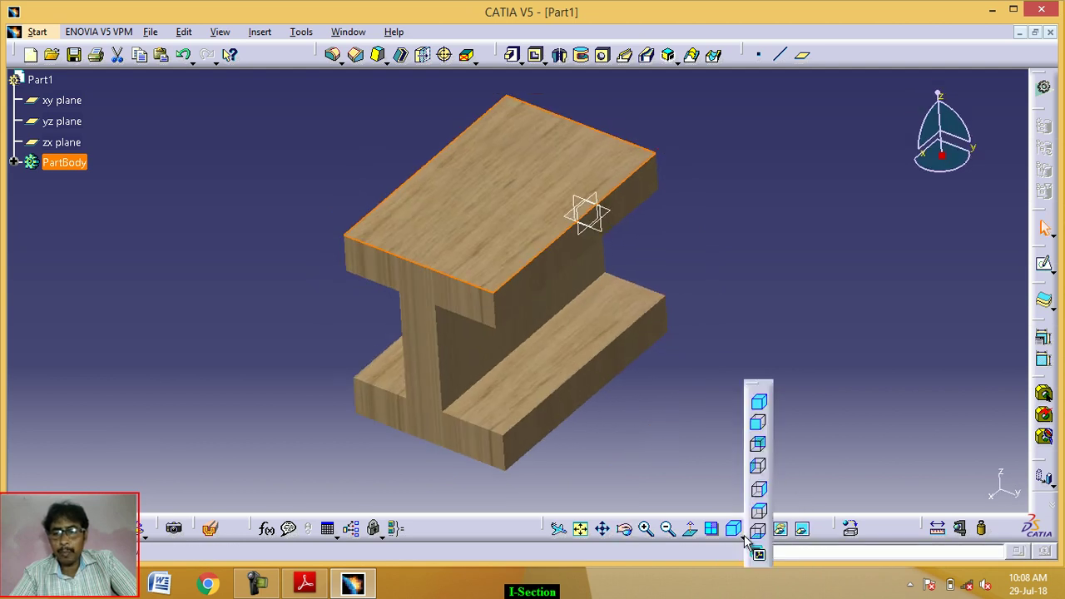
left_click(758, 404)
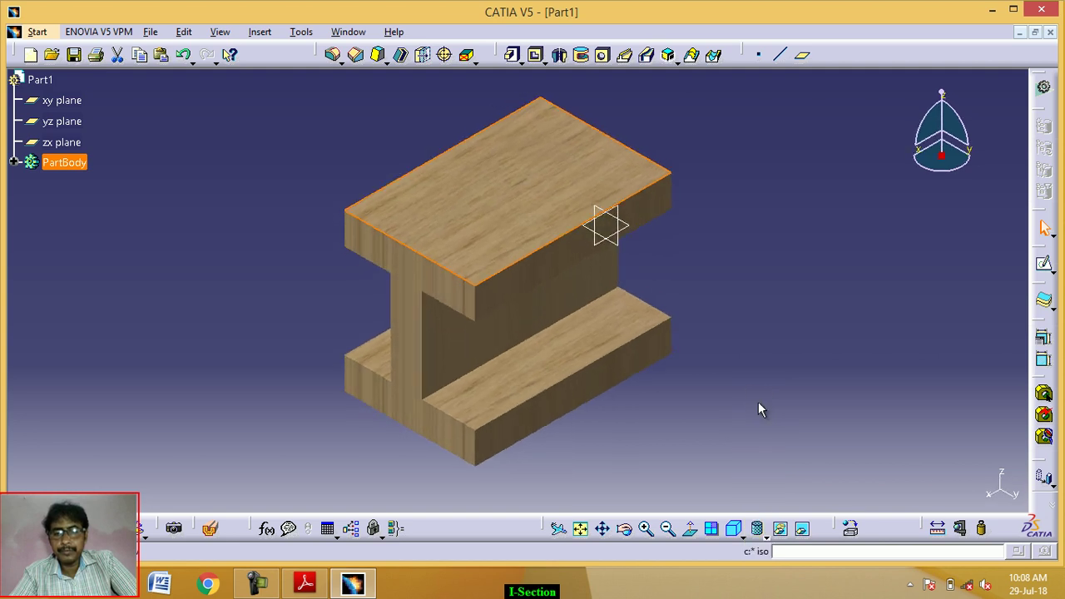
left_click(605, 536)
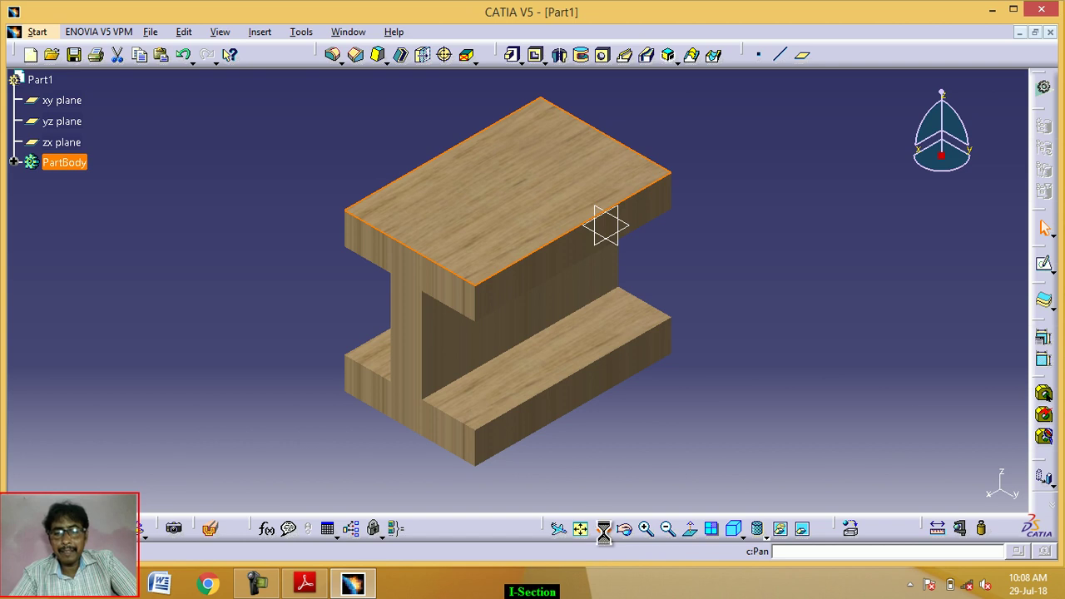
left_click_drag(572, 436, 636, 436)
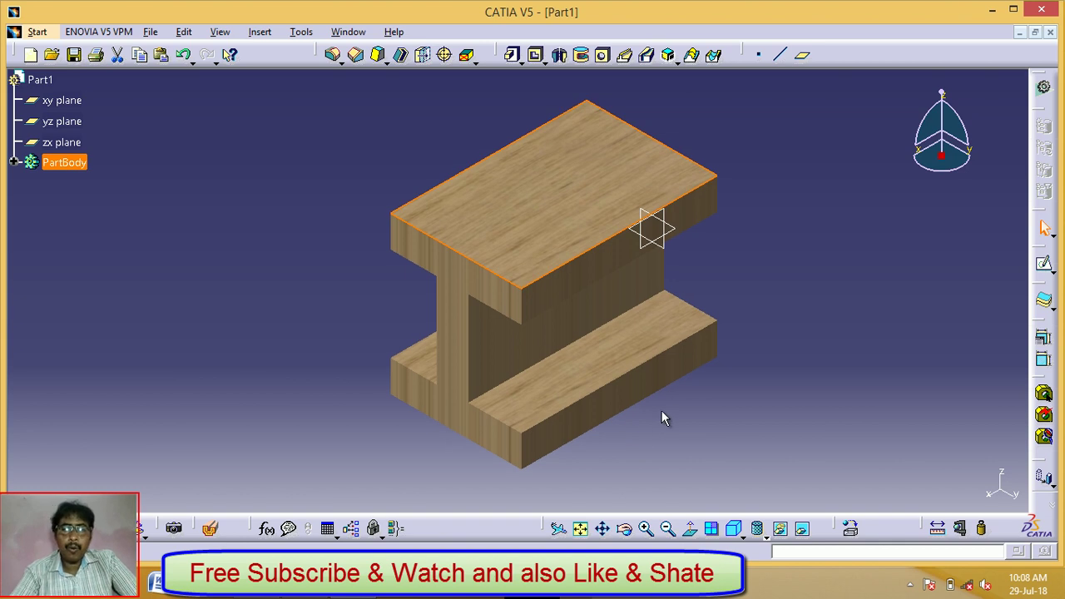